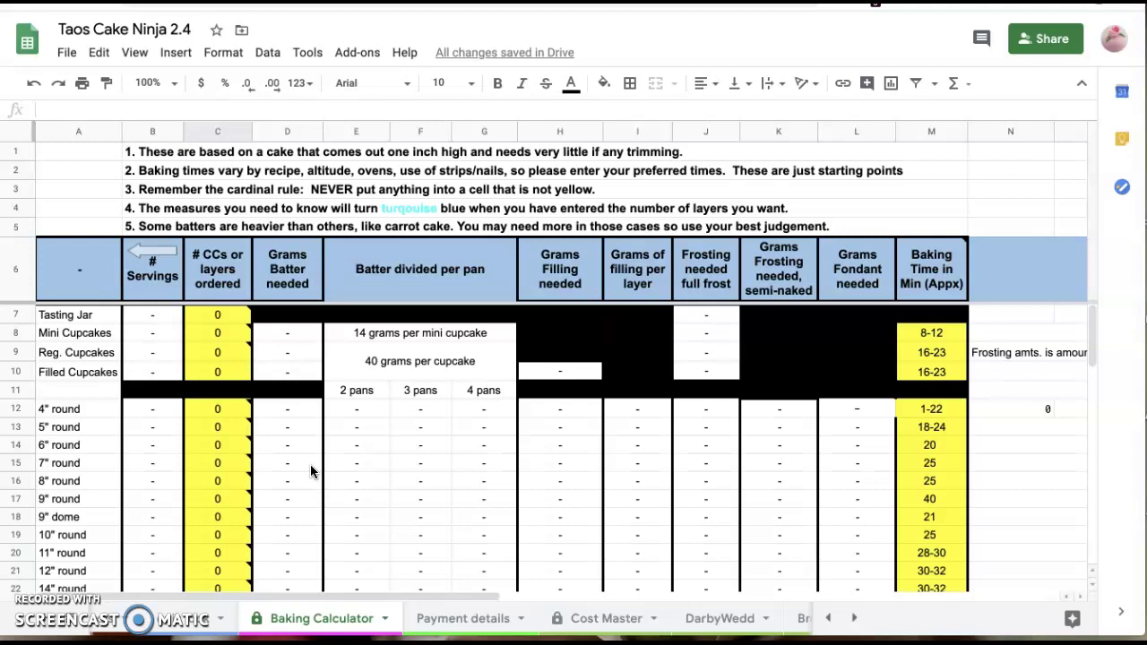
Examine the baking calculator's list of cupcake and cake sizes, its order-quantity cells and the column headings through baking time.
{"action": "mouse_move", "coordinate": [224, 428]}
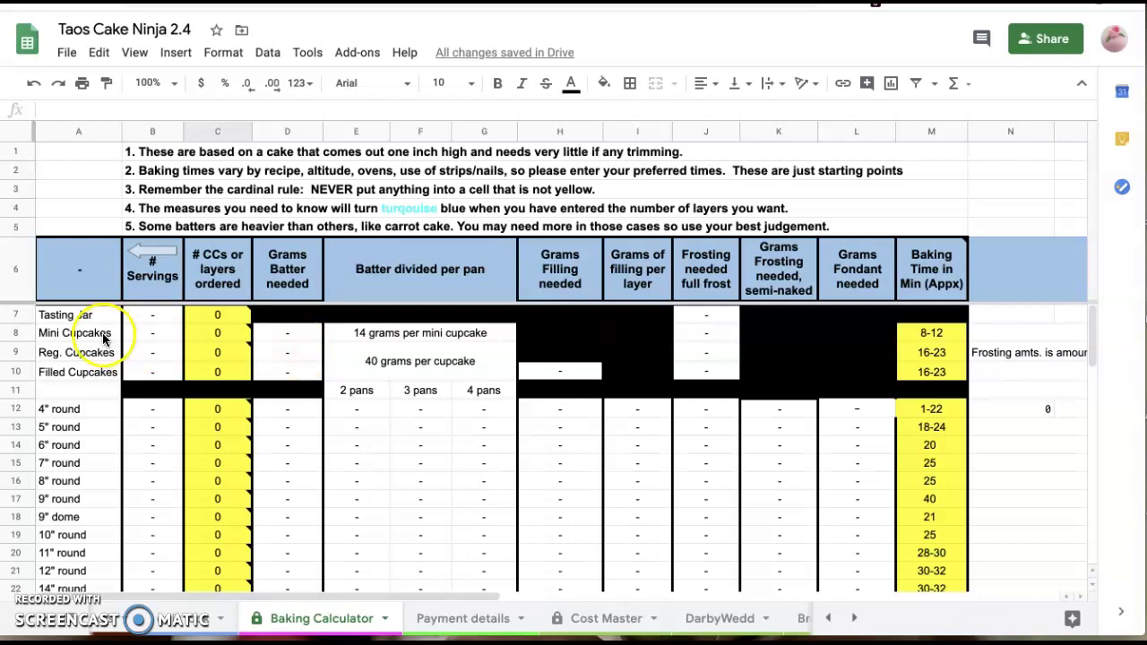
{"action": "scroll", "coordinate": [77, 333], "scroll_direction": "down", "scroll_amount": 1}
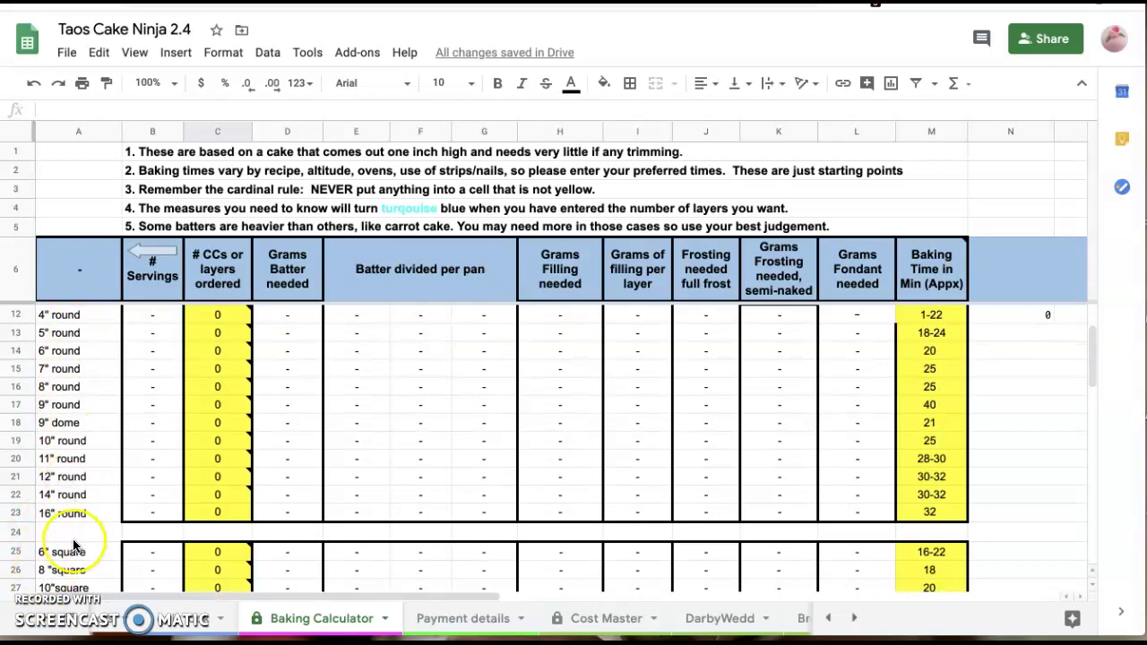
{"action": "scroll", "coordinate": [75, 544], "scroll_direction": "down", "scroll_amount": 1}
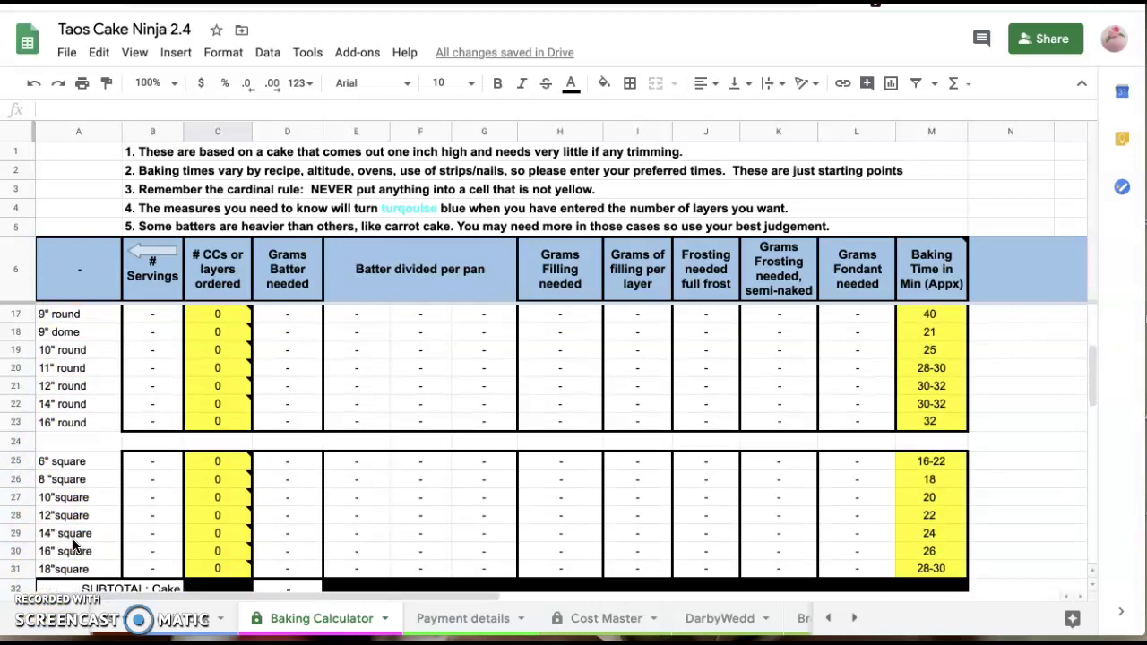
{"action": "scroll", "coordinate": [76, 544], "scroll_direction": "down", "scroll_amount": 1}
{"action": "scroll", "coordinate": [75, 545], "scroll_direction": "up", "scroll_amount": 3}
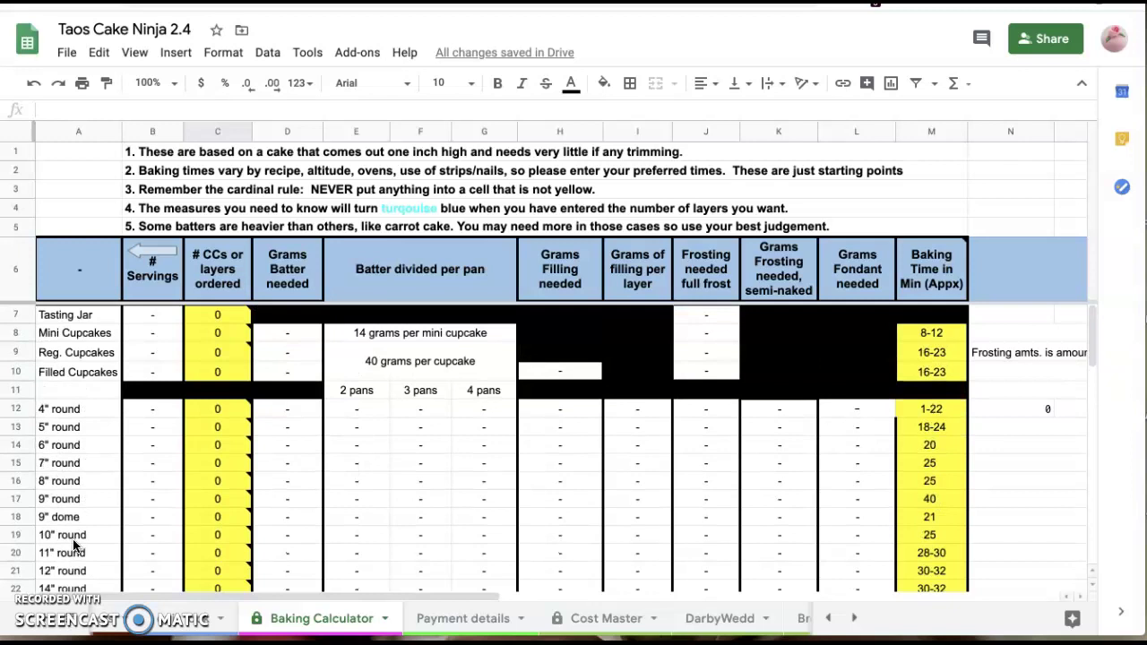
{"action": "mouse_move", "coordinate": [229, 316]}
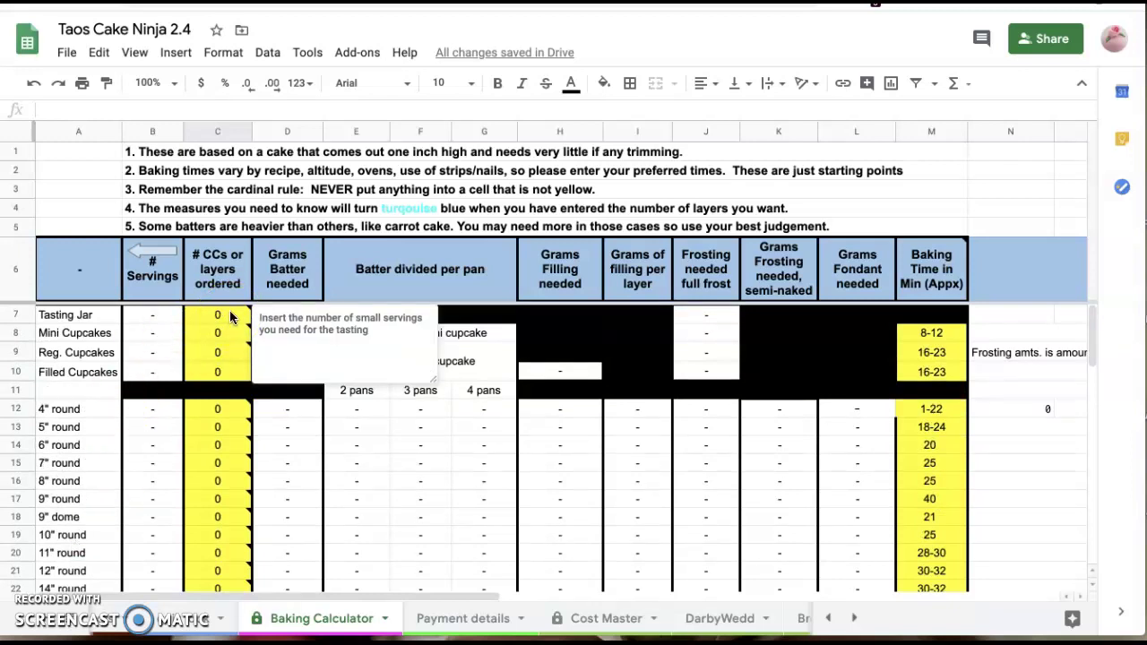
{"action": "mouse_move", "coordinate": [239, 582]}
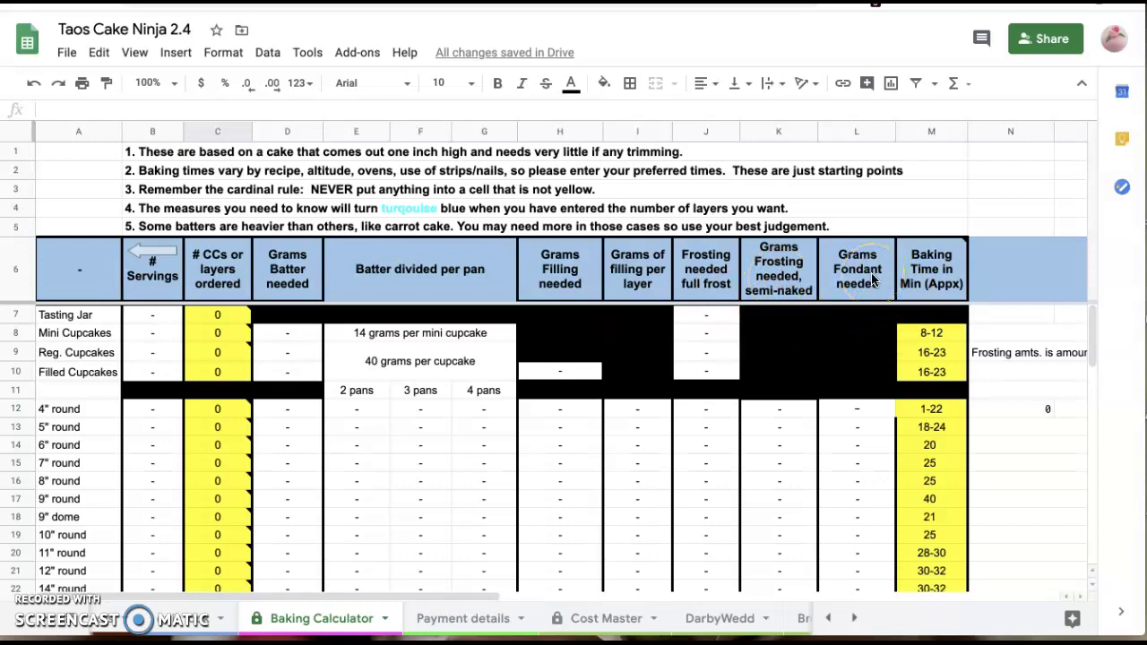
{"action": "mouse_move", "coordinate": [946, 266]}
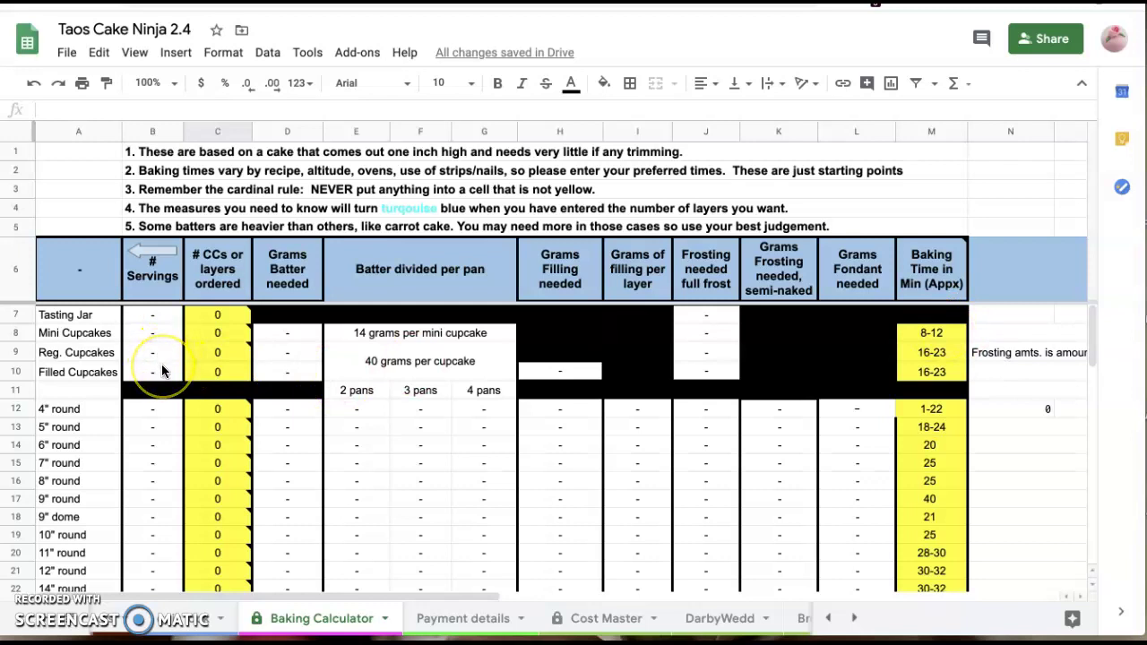
Read the rosette frosting note in the Notes column and inspect the servings and quantity cells for regular and filled cupcakes.
{"action": "scroll", "coordinate": [793, 366], "scroll_direction": "right", "scroll_amount": 3}
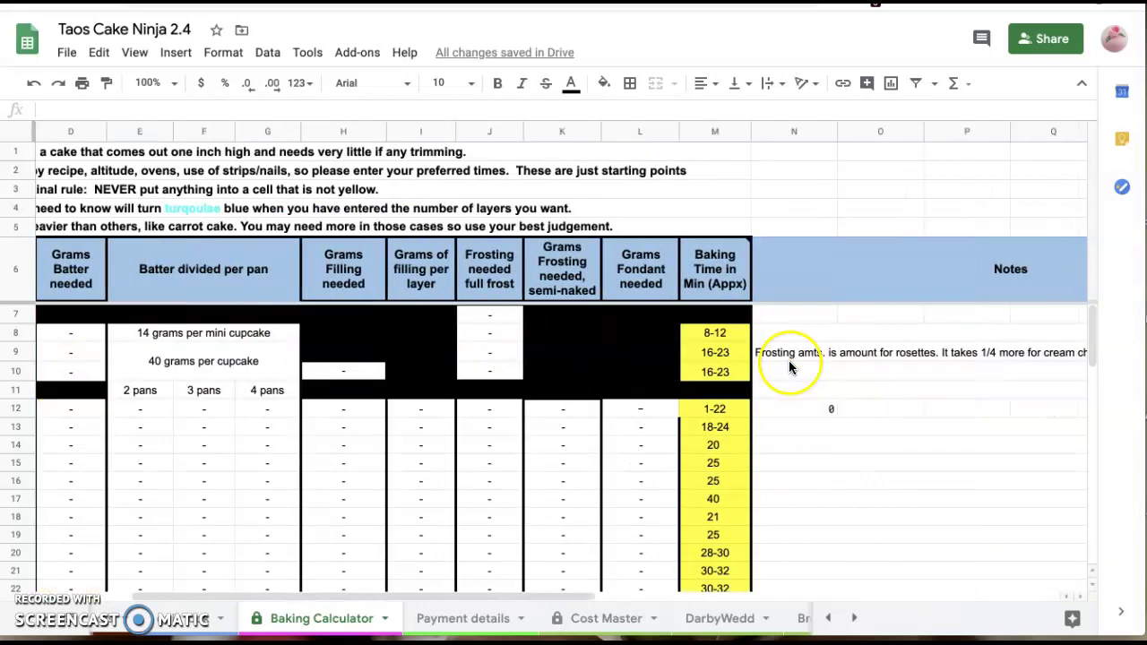
{"action": "left_click", "coordinate": [893, 355]}
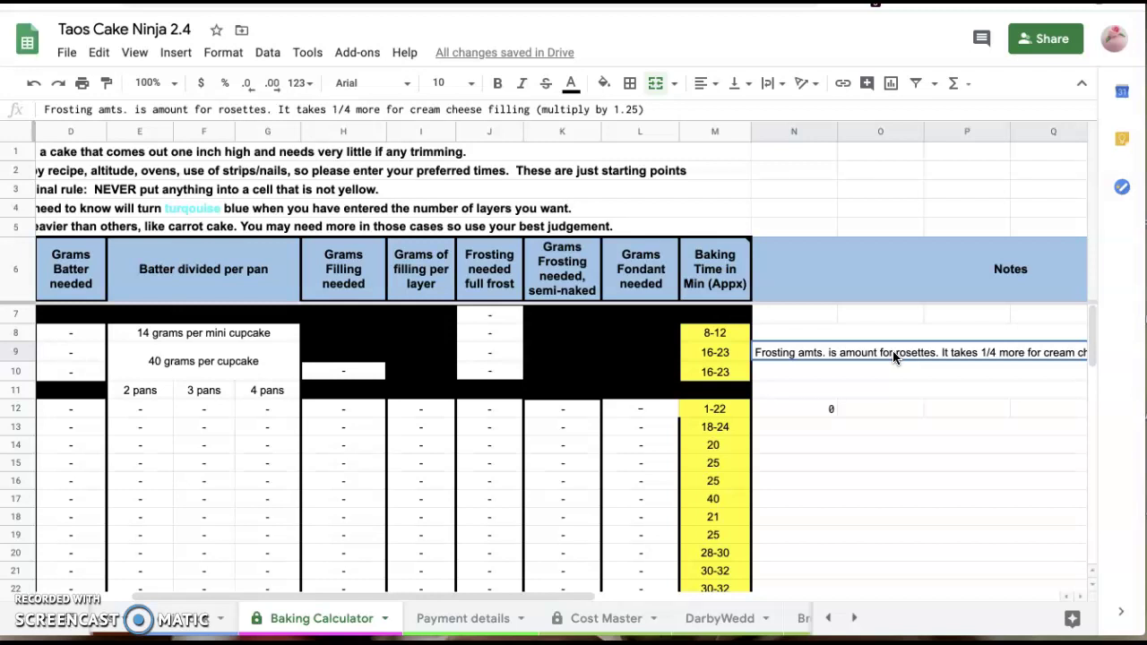
{"action": "scroll", "coordinate": [893, 356], "scroll_direction": "left", "scroll_amount": 5}
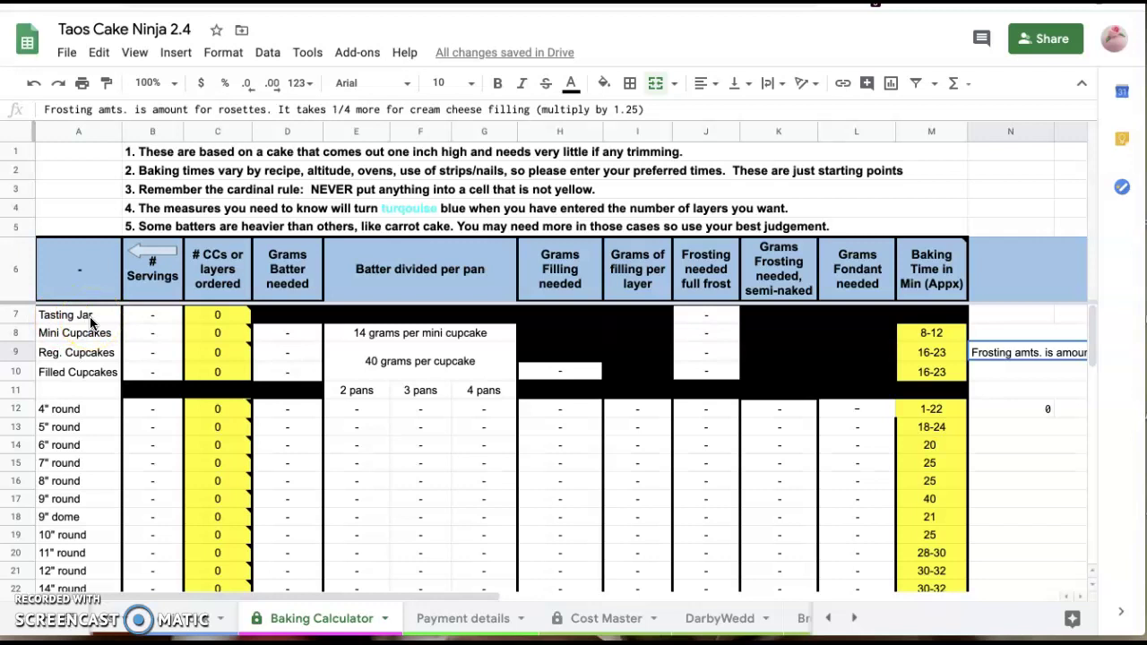
{"action": "mouse_move", "coordinate": [192, 341]}
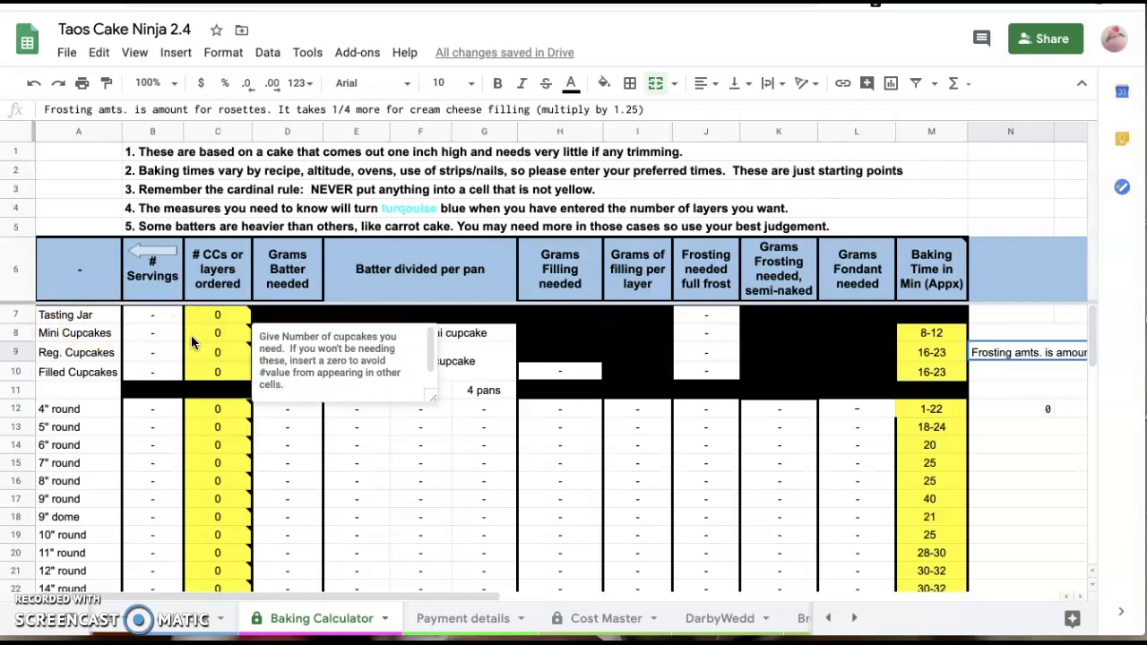
{"action": "left_click", "coordinate": [166, 354]}
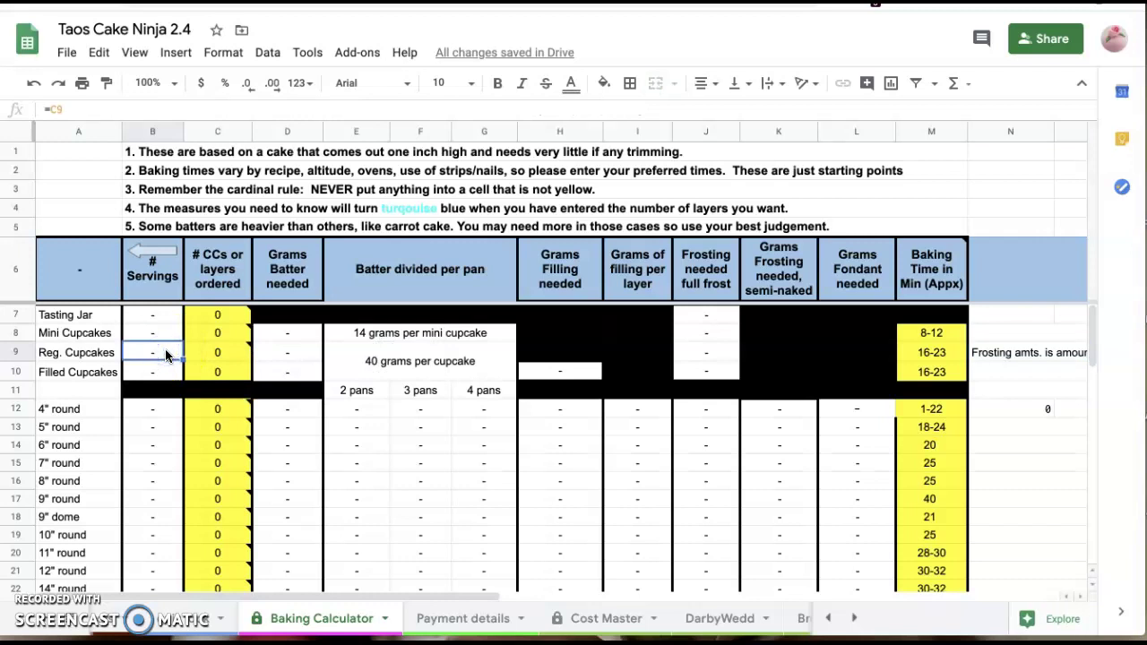
{"action": "left_click", "coordinate": [235, 359]}
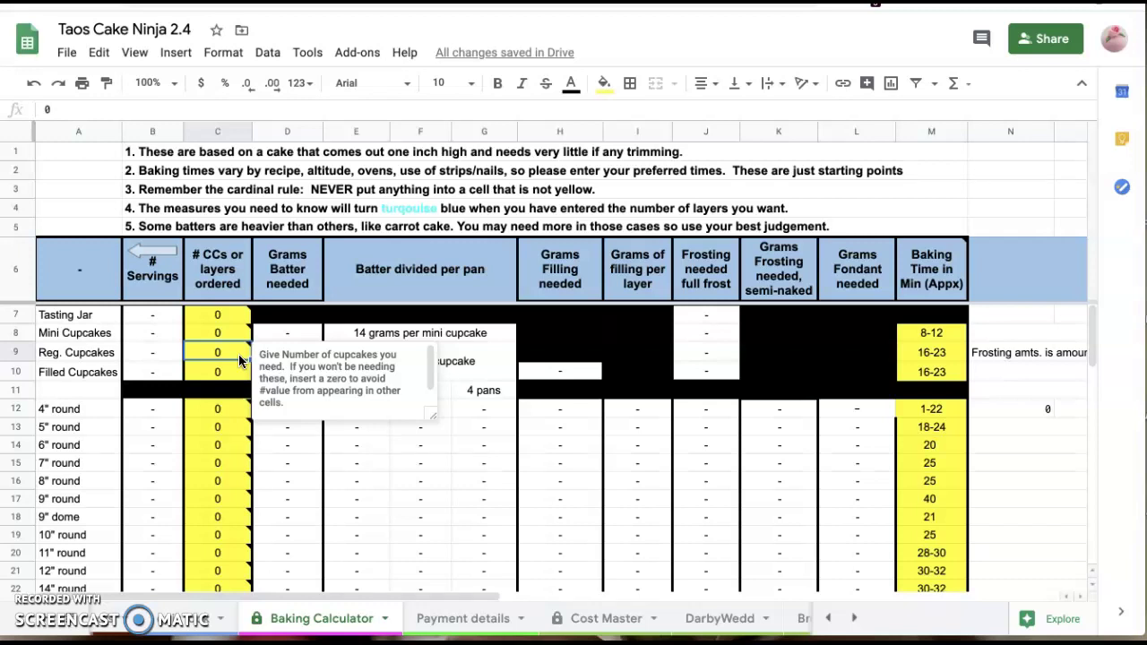
{"action": "left_click", "coordinate": [231, 374]}
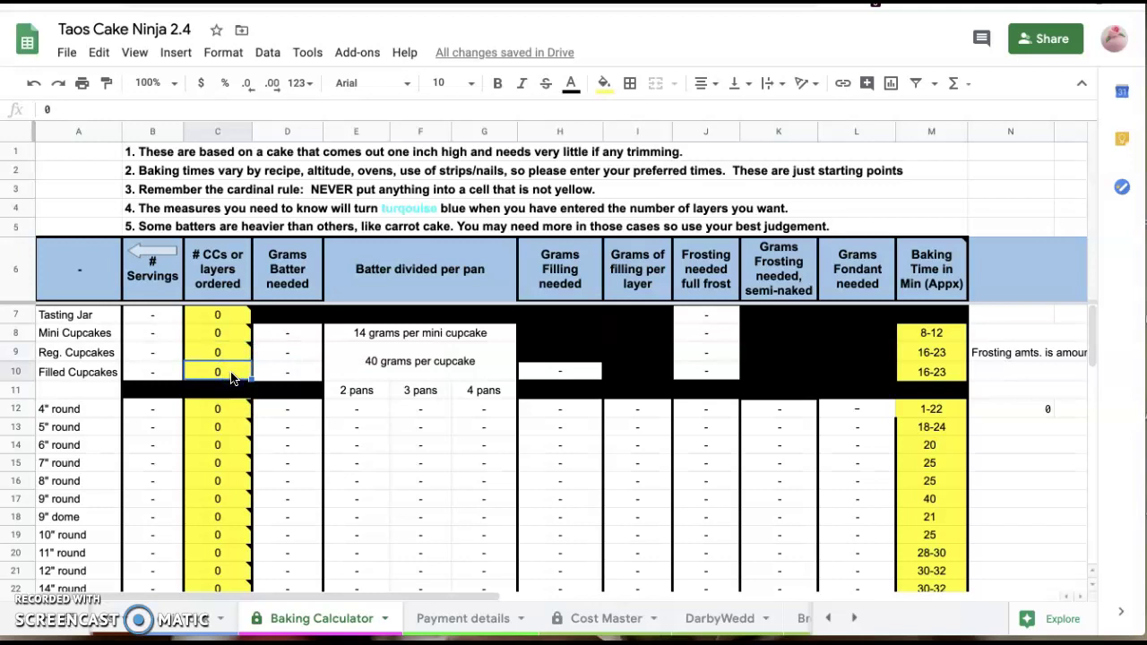
Review the layers-ordered column through the round and square cakes, down to the subtotal and total rows.
{"action": "scroll", "coordinate": [230, 376], "scroll_direction": "down", "scroll_amount": 4}
{"action": "scroll", "coordinate": [348, 517], "scroll_direction": "up", "scroll_amount": 4}
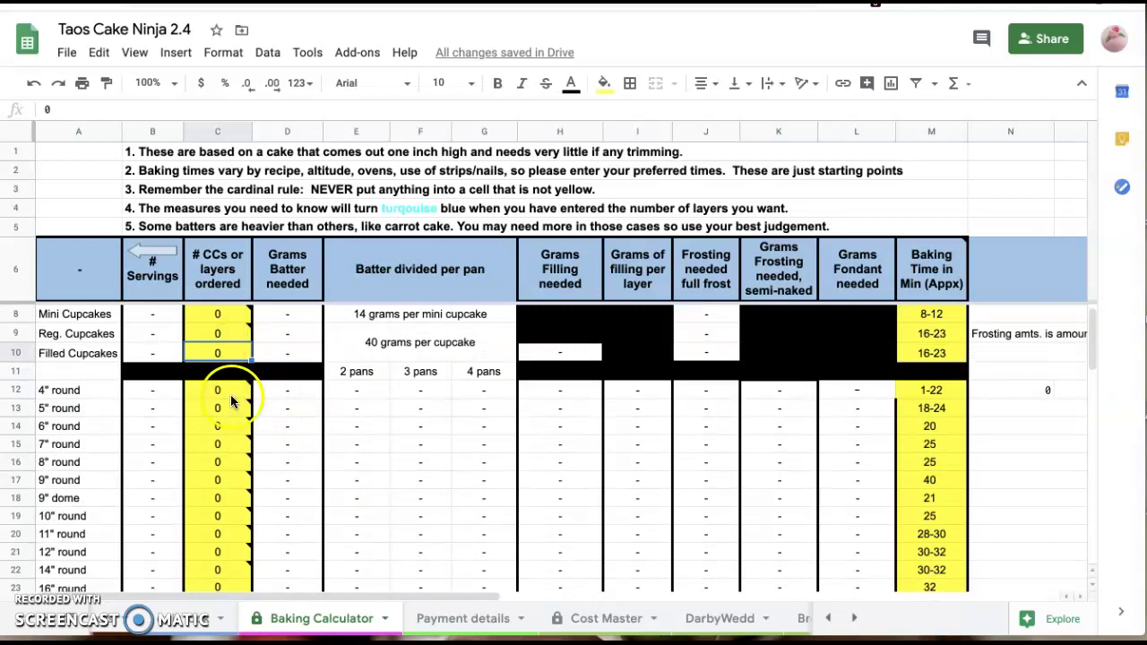
{"action": "scroll", "coordinate": [226, 552], "scroll_direction": "down", "scroll_amount": 2}
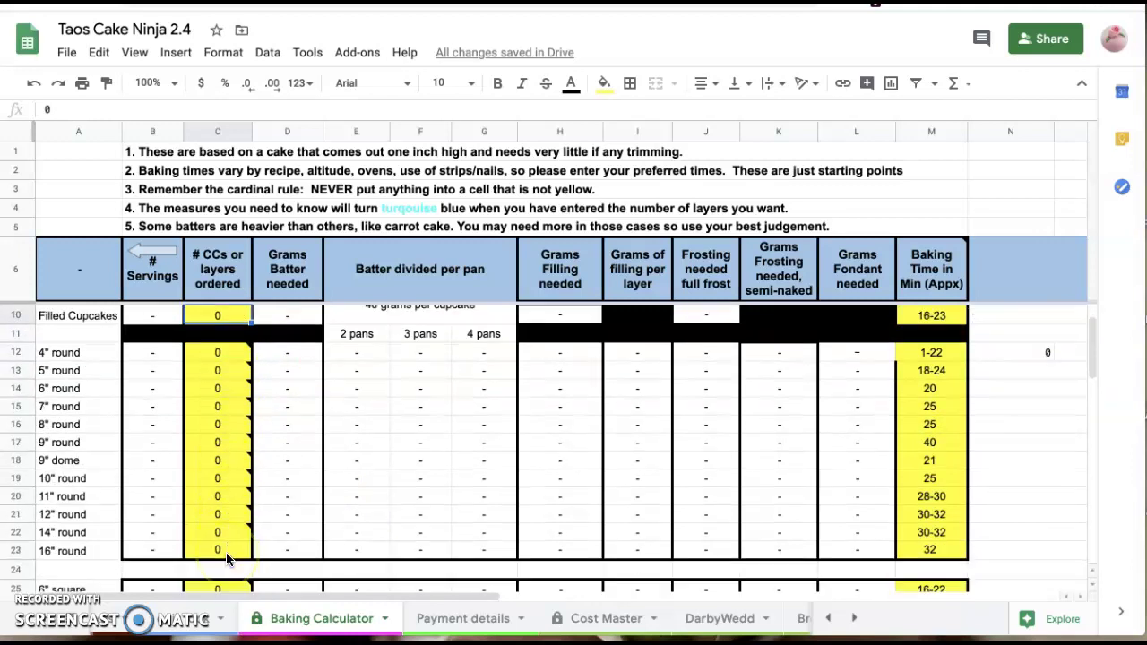
{"action": "scroll", "coordinate": [226, 552], "scroll_direction": "down", "scroll_amount": 2}
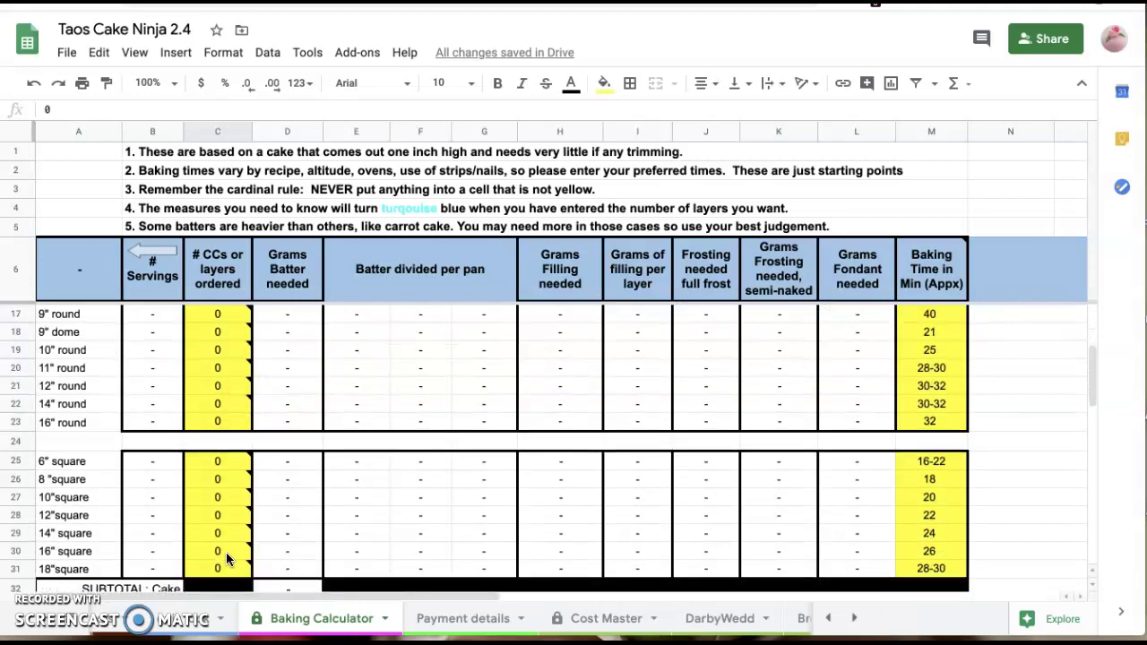
{"action": "scroll", "coordinate": [226, 552], "scroll_direction": "down", "scroll_amount": 4}
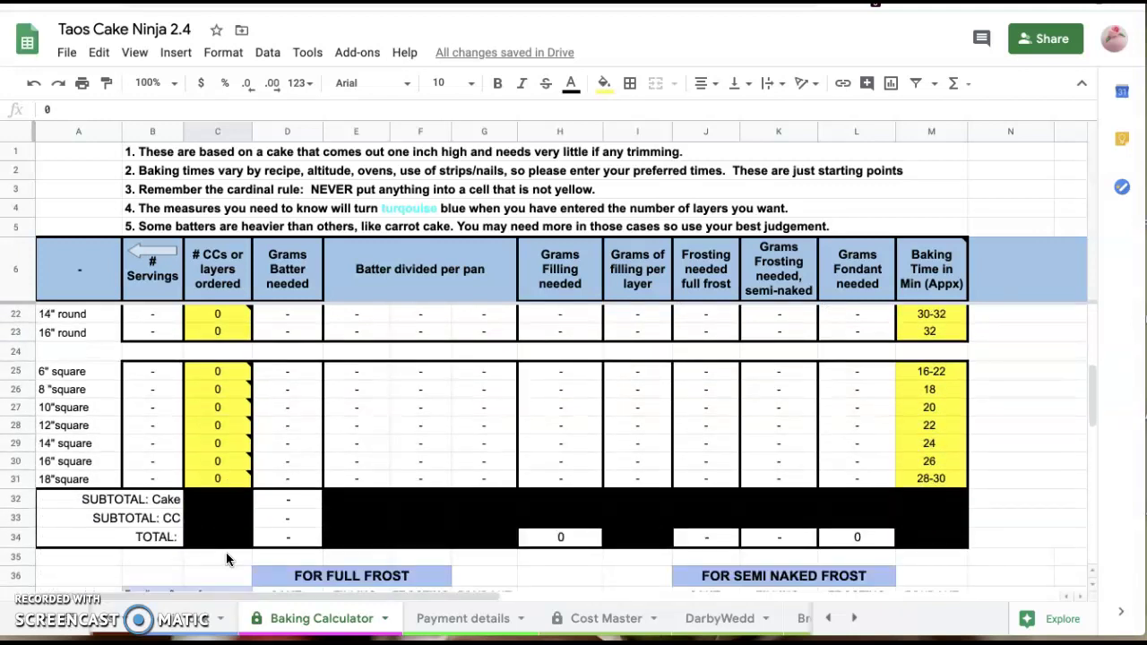
{"action": "scroll", "coordinate": [226, 552], "scroll_direction": "down", "scroll_amount": 1}
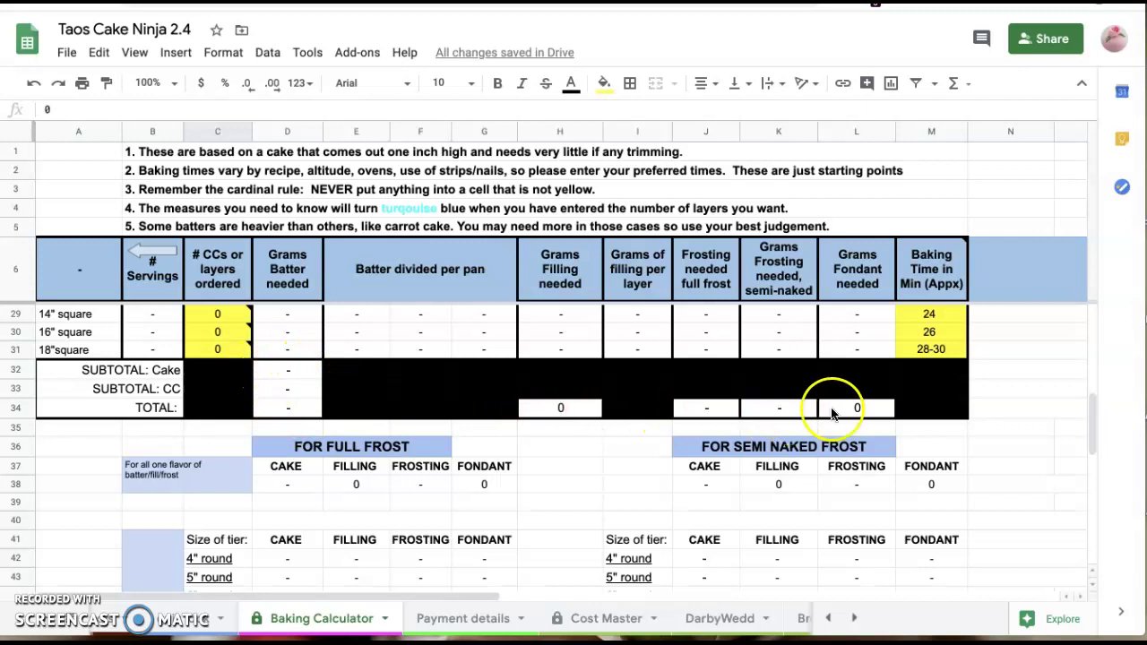
Examine the full-frost and semi-naked breakdowns by tier size, including the plain and filled cupcake sections below them.
{"action": "scroll", "coordinate": [659, 483], "scroll_direction": "down", "scroll_amount": 3}
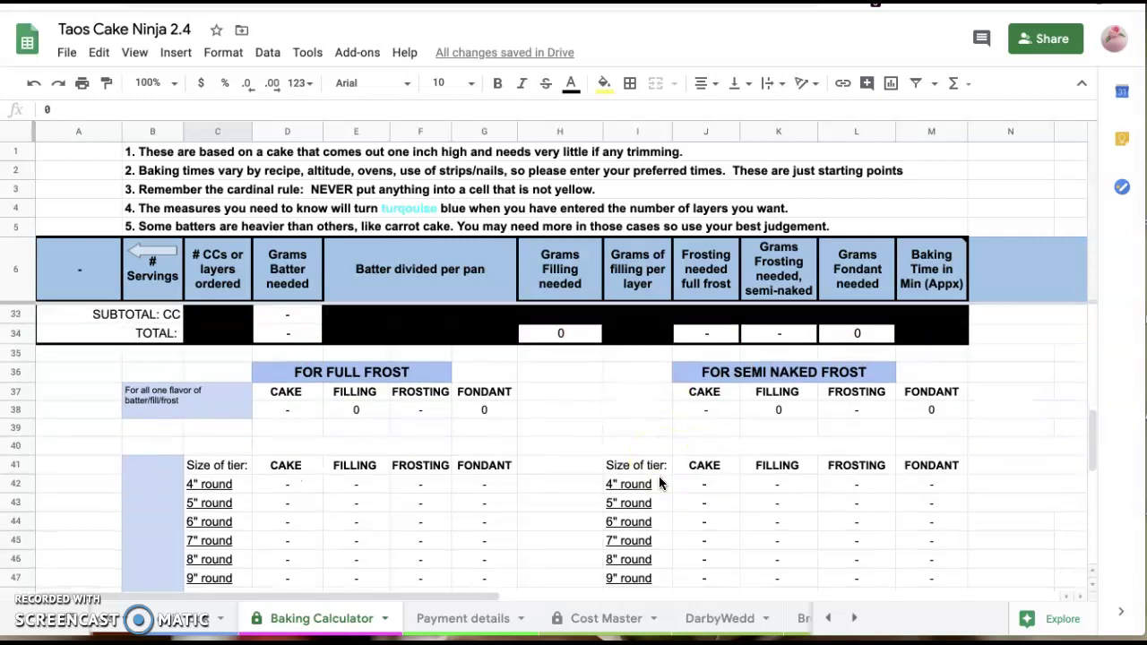
{"action": "scroll", "coordinate": [659, 484], "scroll_direction": "down", "scroll_amount": 1}
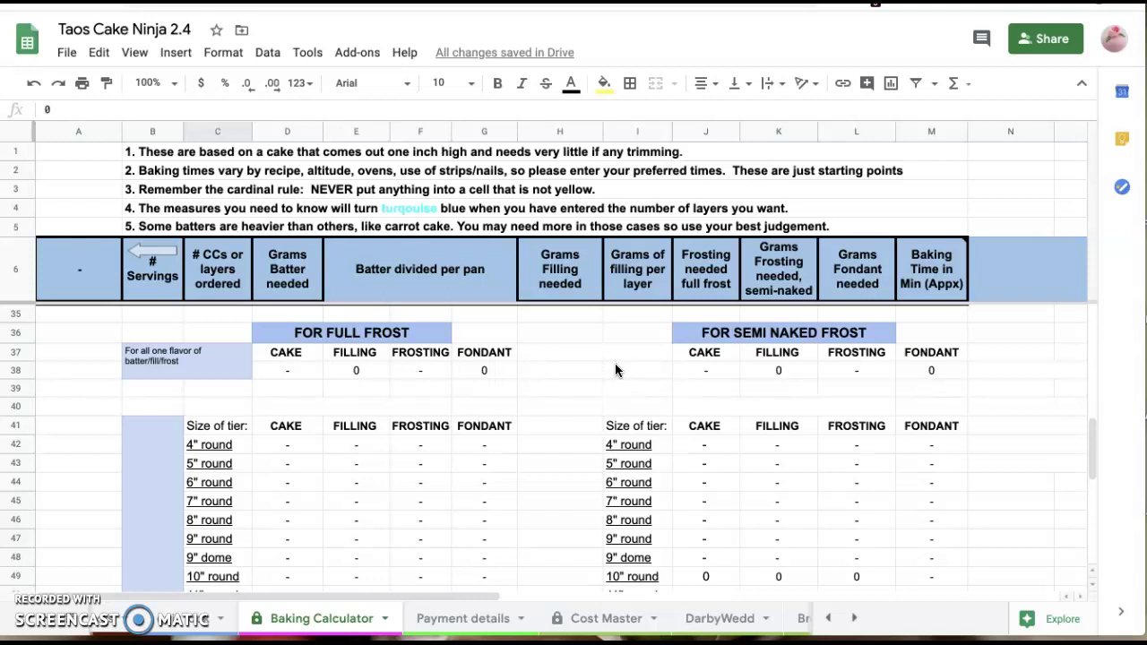
{"action": "scroll", "coordinate": [614, 363], "scroll_direction": "down", "scroll_amount": 2}
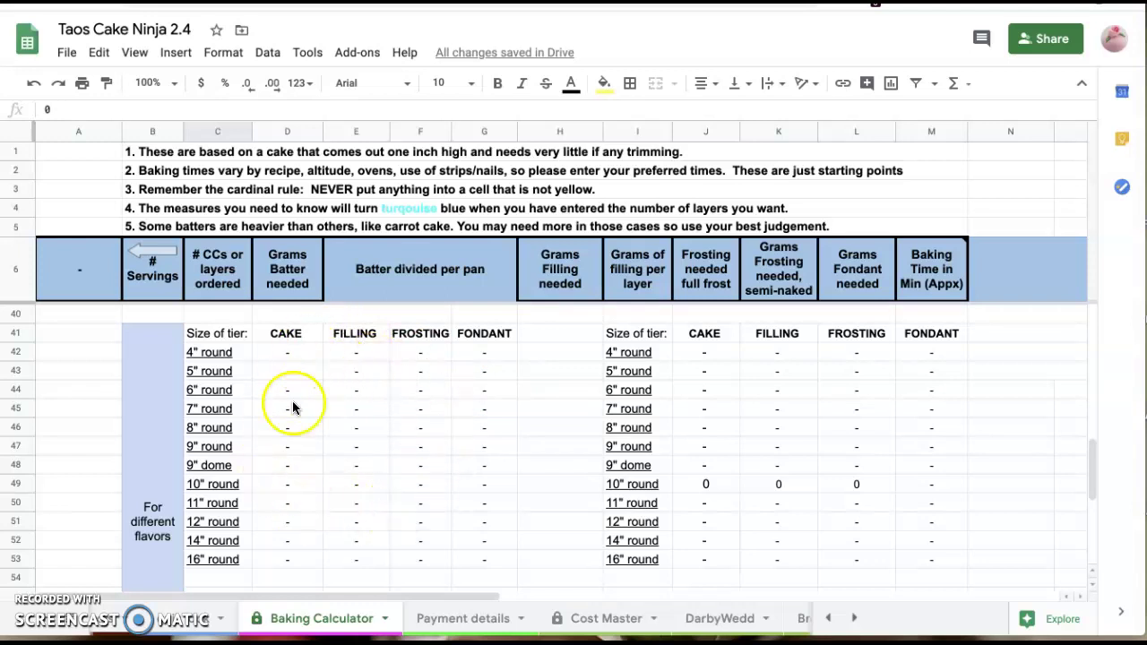
{"action": "scroll", "coordinate": [449, 396], "scroll_direction": "up", "scroll_amount": 1}
{"action": "scroll", "coordinate": [450, 397], "scroll_direction": "up", "scroll_amount": 1}
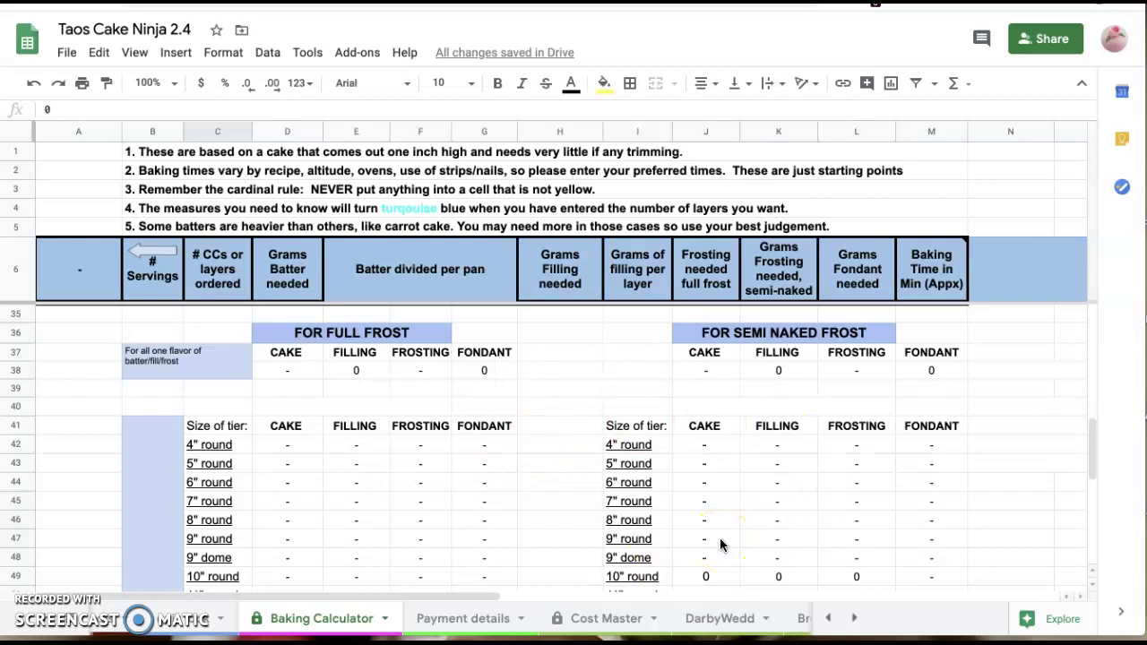
{"action": "scroll", "coordinate": [720, 539], "scroll_direction": "down", "scroll_amount": 2}
{"action": "scroll", "coordinate": [720, 543], "scroll_direction": "down", "scroll_amount": 4}
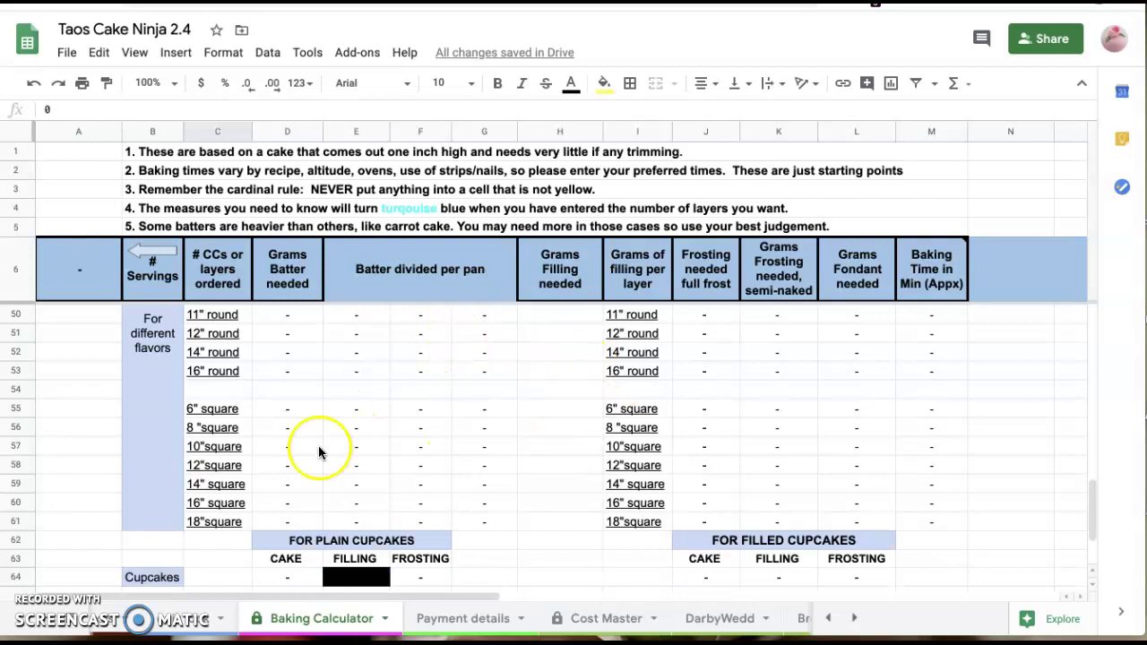
{"action": "scroll", "coordinate": [747, 452], "scroll_direction": "down", "scroll_amount": 2}
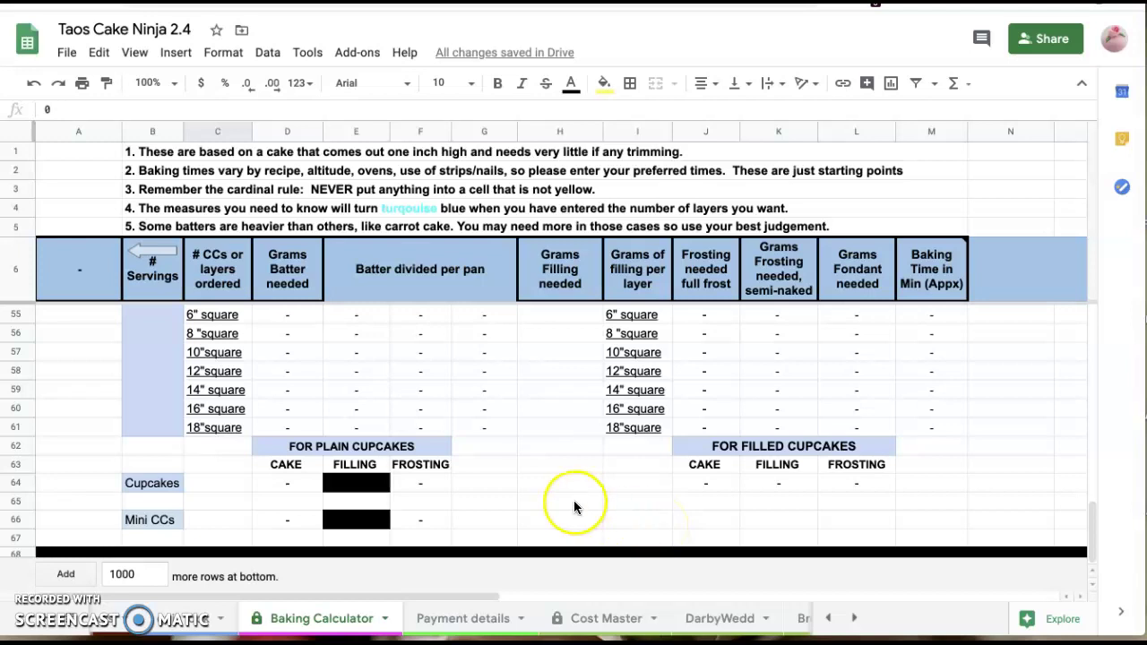
Set the layers ordered to 3 each for the 6-inch, 8-inch and 10-inch round cakes.
{"action": "scroll", "coordinate": [574, 507], "scroll_direction": "up", "scroll_amount": 15}
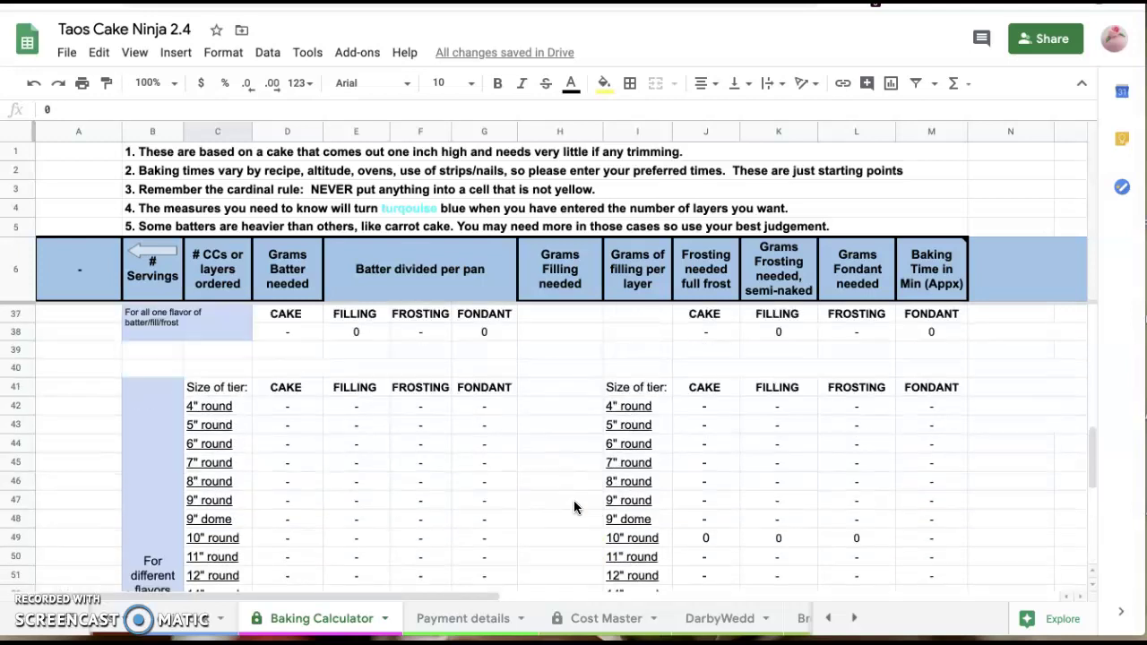
{"action": "scroll", "coordinate": [575, 507], "scroll_direction": "up", "scroll_amount": 2}
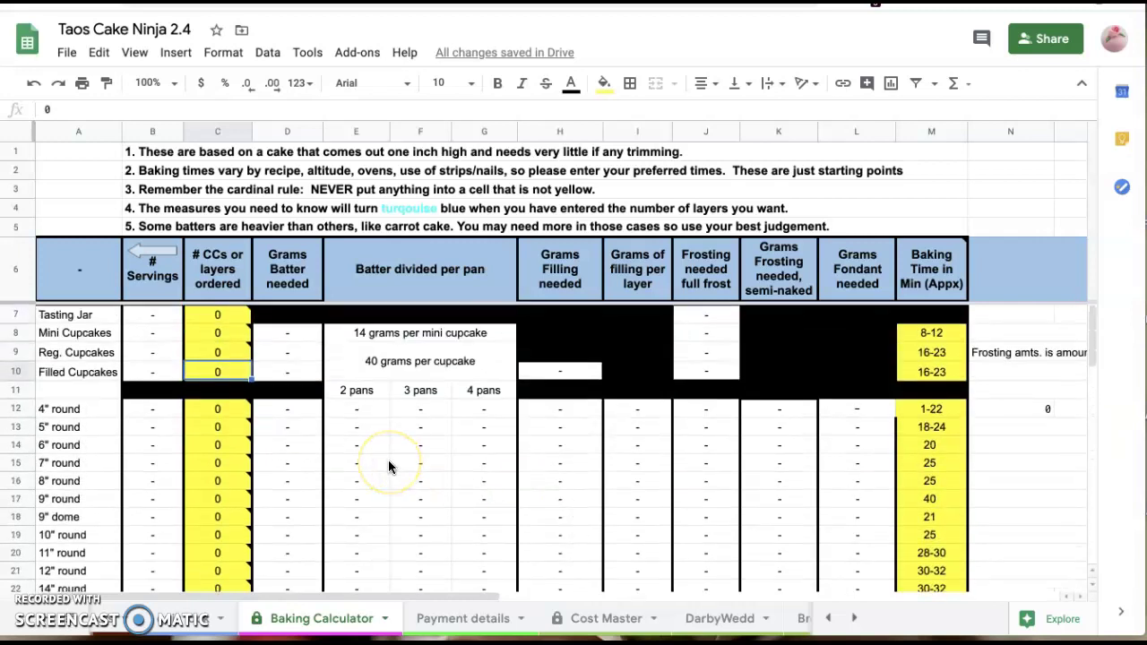
{"action": "left_click", "coordinate": [234, 444]}
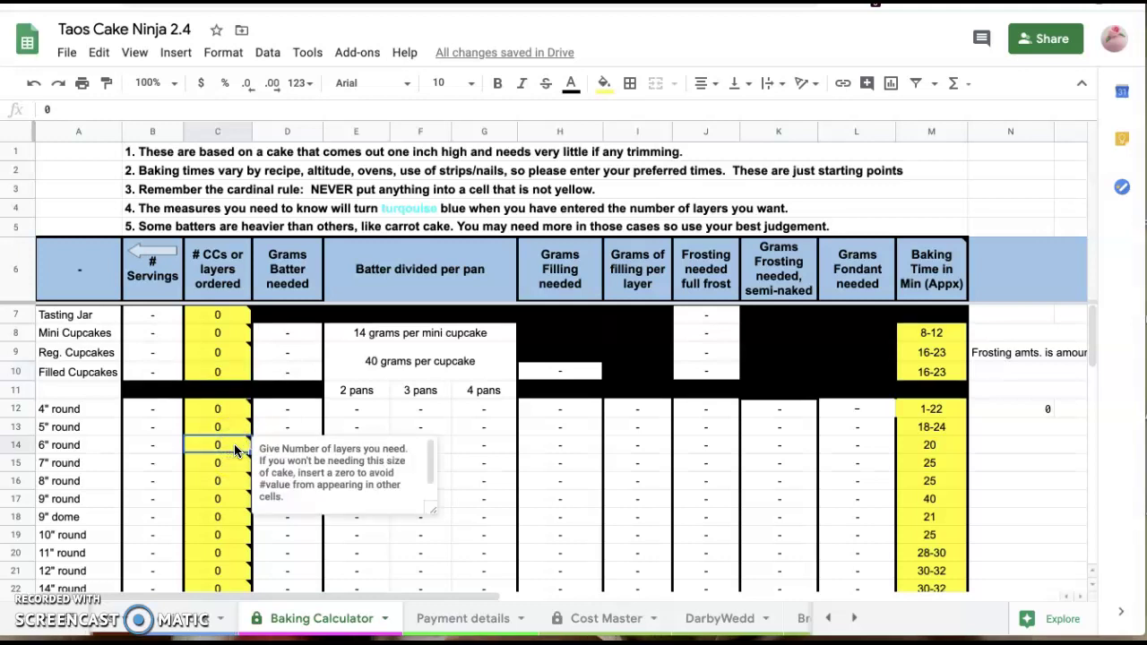
{"action": "type", "text": "3"}
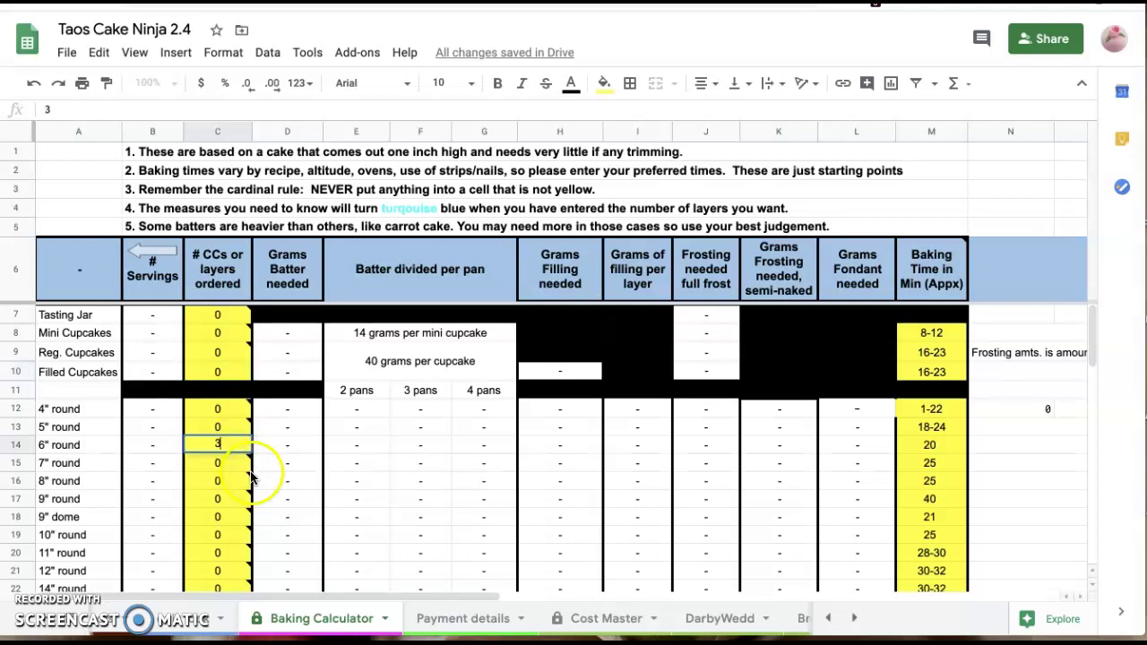
{"action": "left_click", "coordinate": [234, 485]}
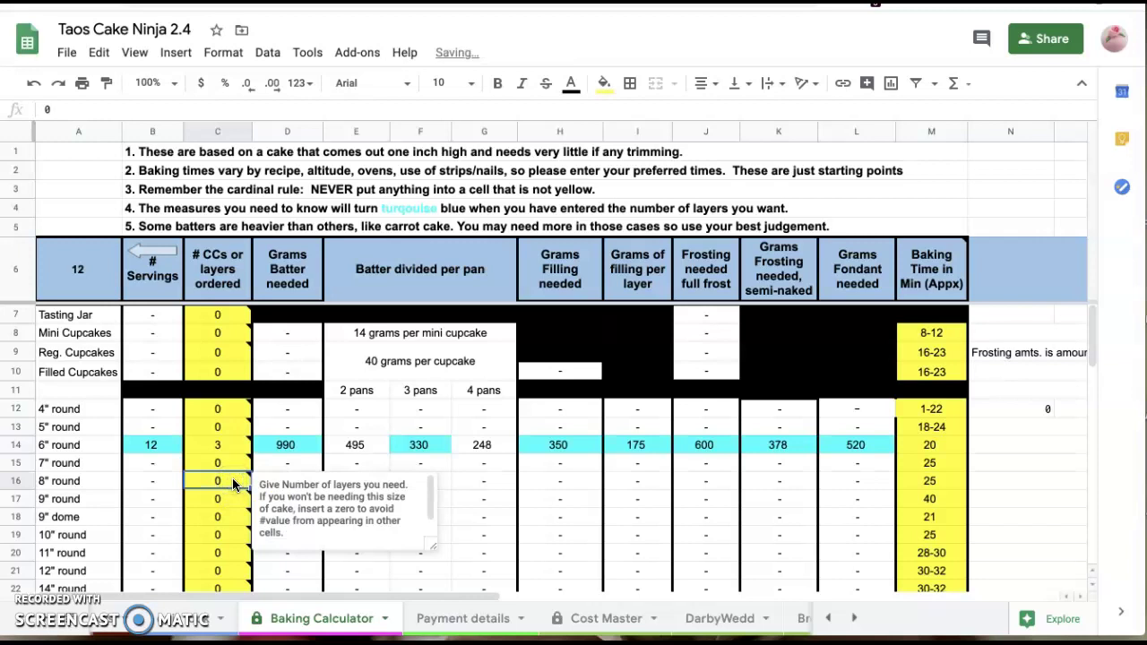
{"action": "type", "text": "3"}
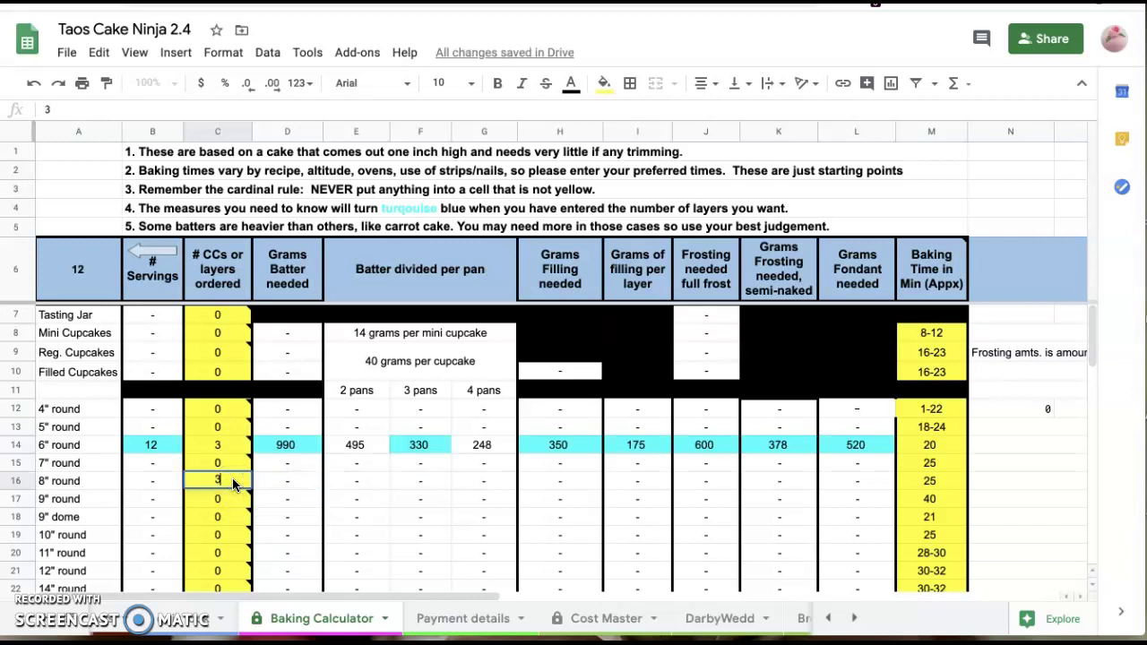
{"action": "left_click", "coordinate": [231, 532]}
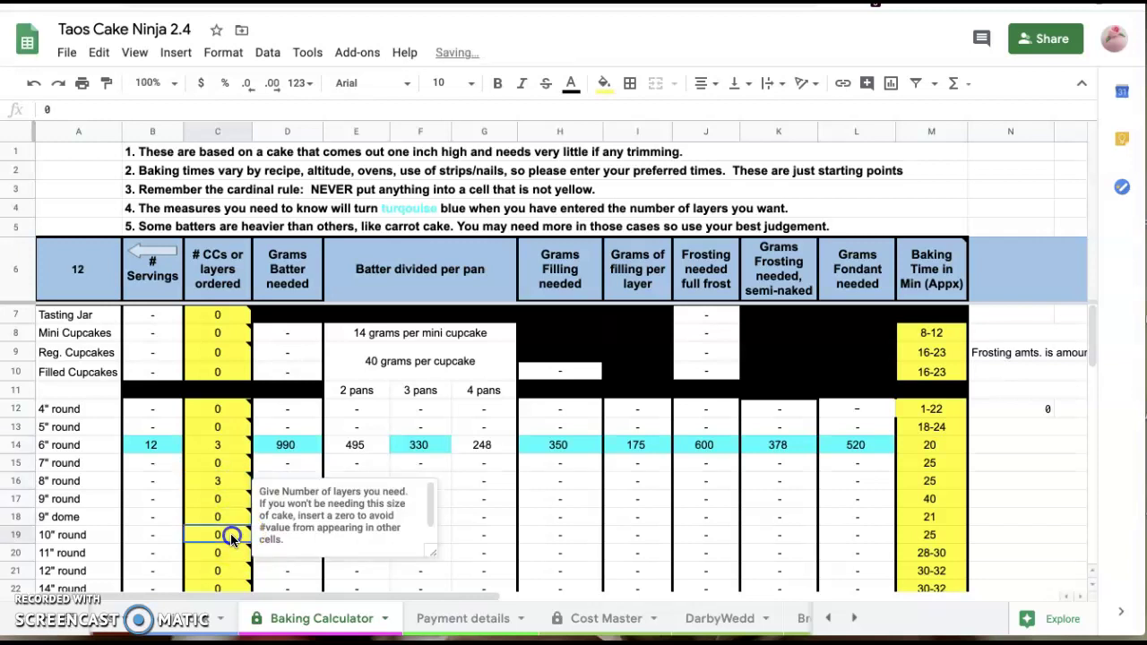
{"action": "type", "text": "3"}
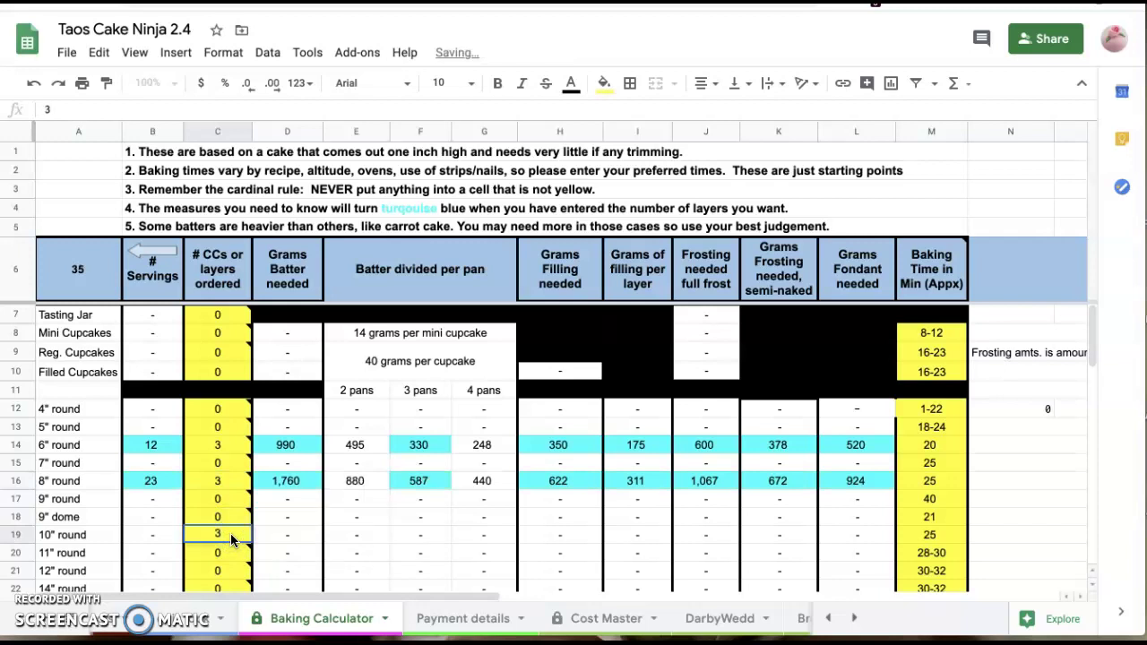
{"action": "key", "text": "Return"}
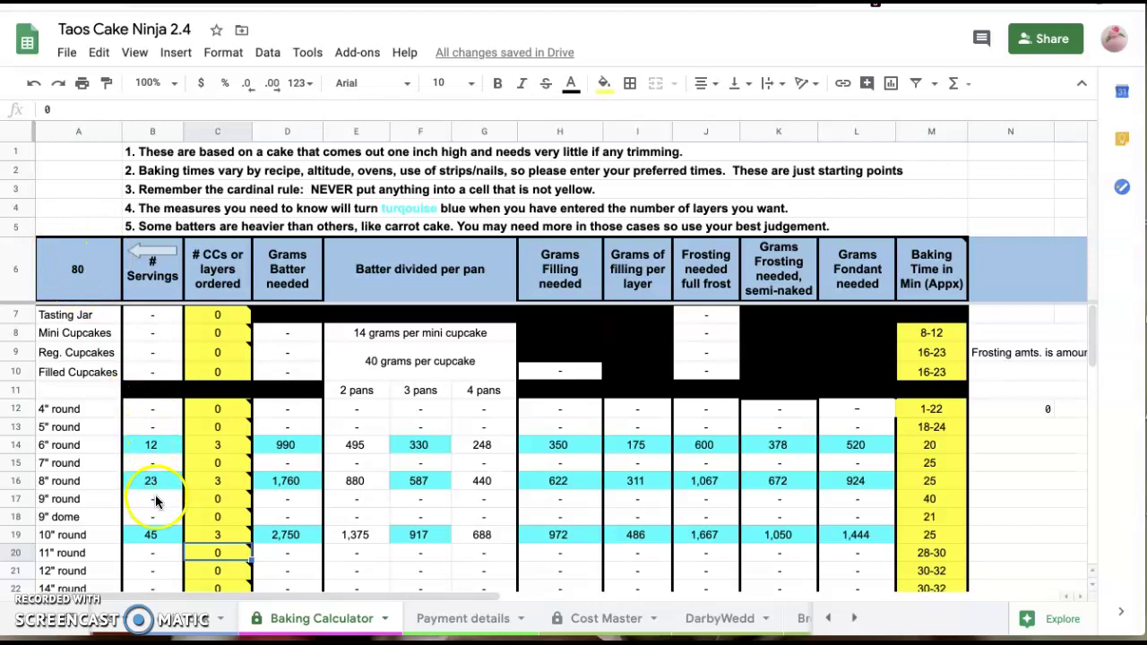
{"action": "scroll", "coordinate": [468, 452], "scroll_direction": "down", "scroll_amount": 5}
{"action": "scroll", "coordinate": [468, 452], "scroll_direction": "up", "scroll_amount": 5}
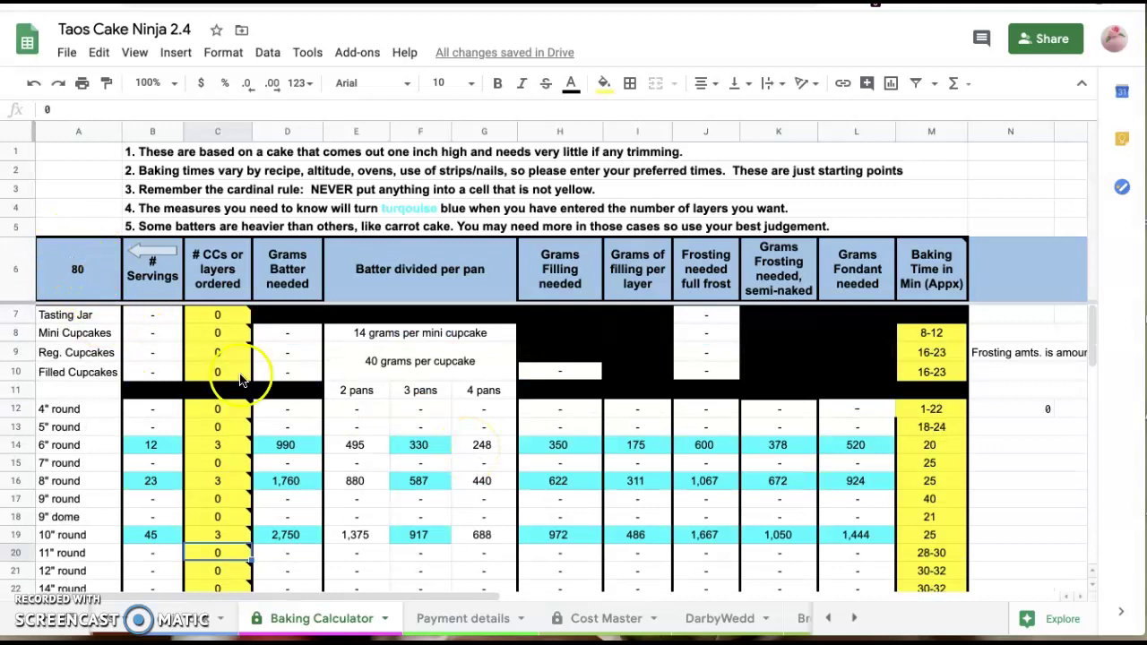
Reset the layers ordered to 0 for the 6-inch, 8-inch and 10-inch round cakes.
{"action": "left_click", "coordinate": [233, 447]}
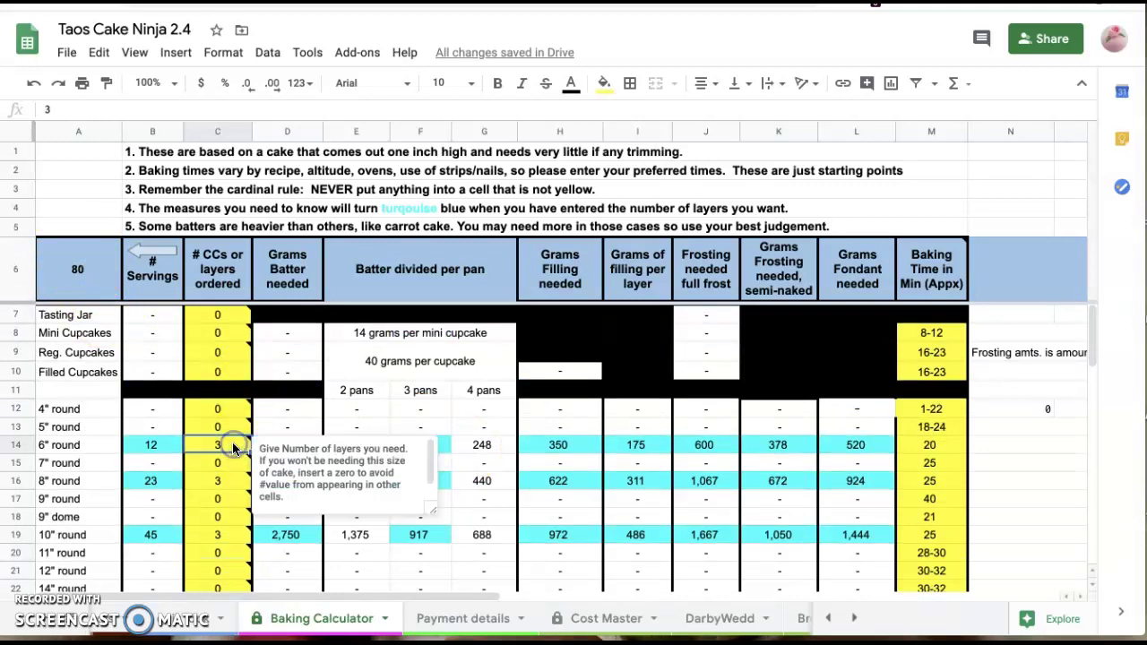
{"action": "type", "text": "0"}
{"action": "key", "text": "Return"}
{"action": "key", "text": "Down"}
{"action": "type", "text": "0"}
{"action": "key", "text": "Return"}
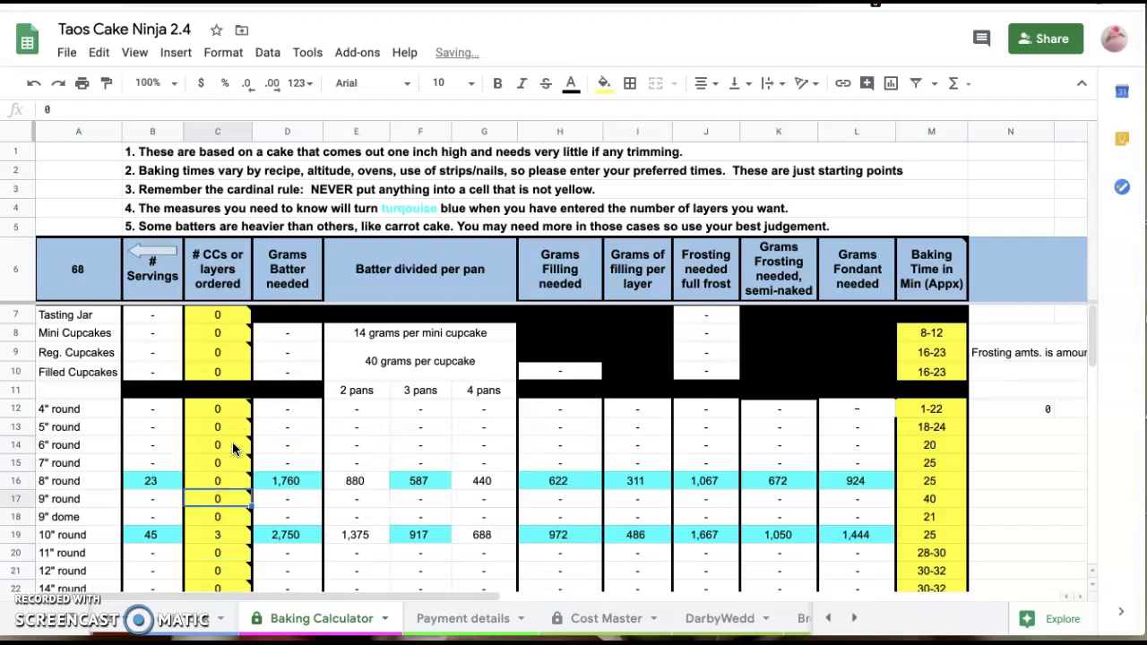
{"action": "key", "text": "Down"}
{"action": "key", "text": "Down"}
{"action": "type", "text": "0"}
{"action": "key", "text": "Return"}
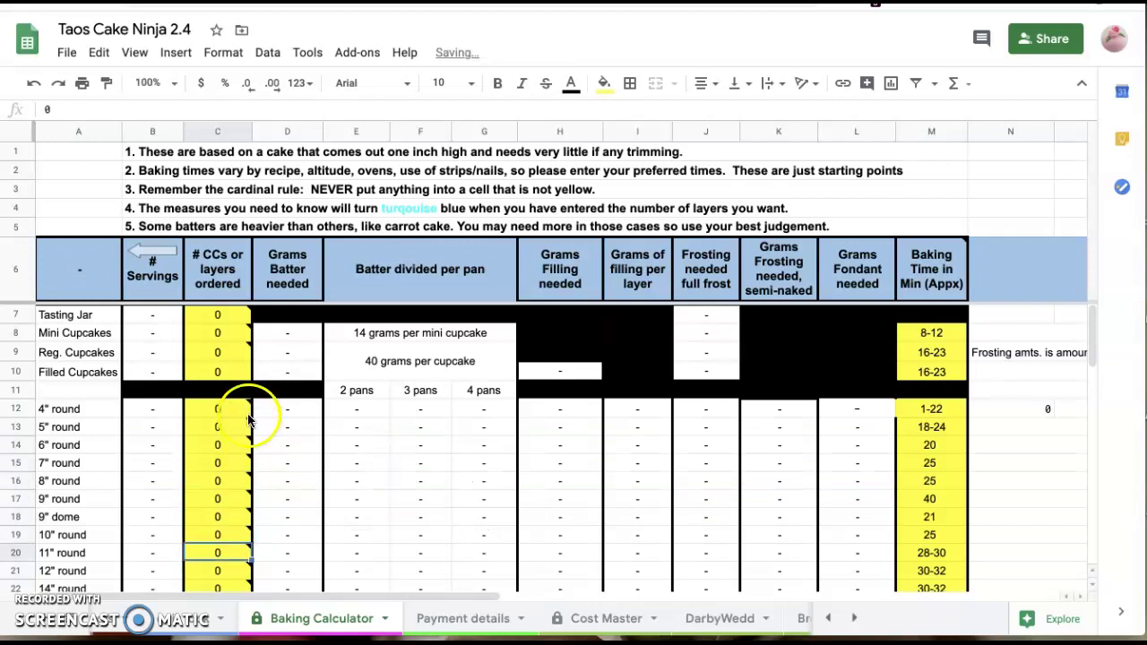
Set the layers ordered to 3 each for the 5-inch, 7-inch and 9-inch round cakes.
{"action": "mouse_move", "coordinate": [252, 414]}
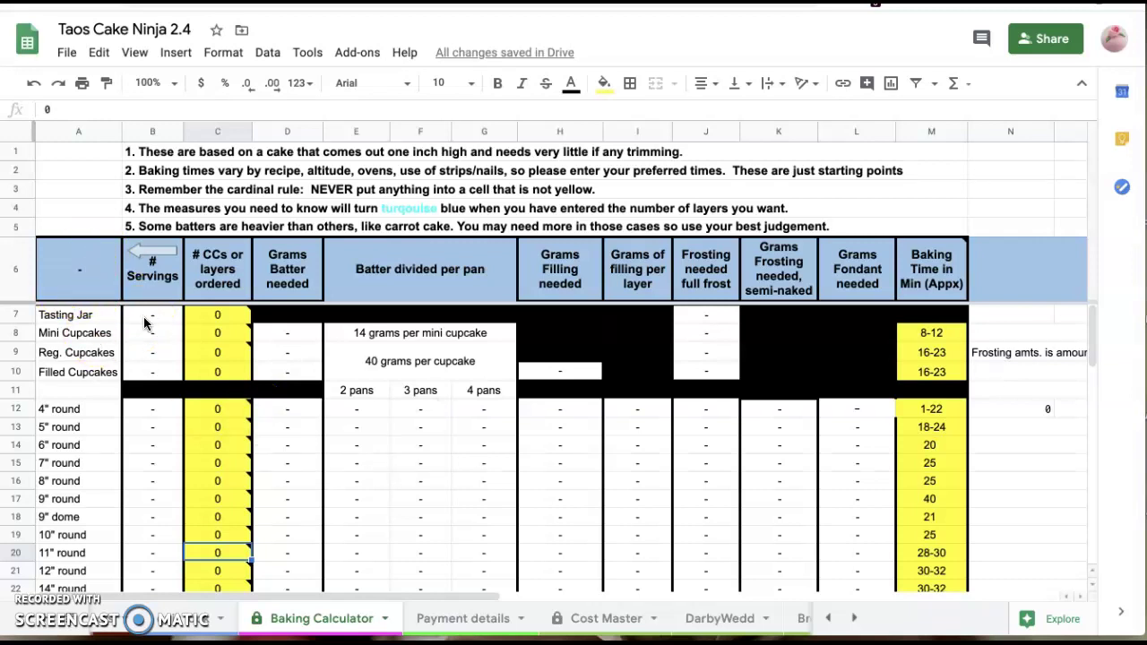
{"action": "mouse_move", "coordinate": [234, 441]}
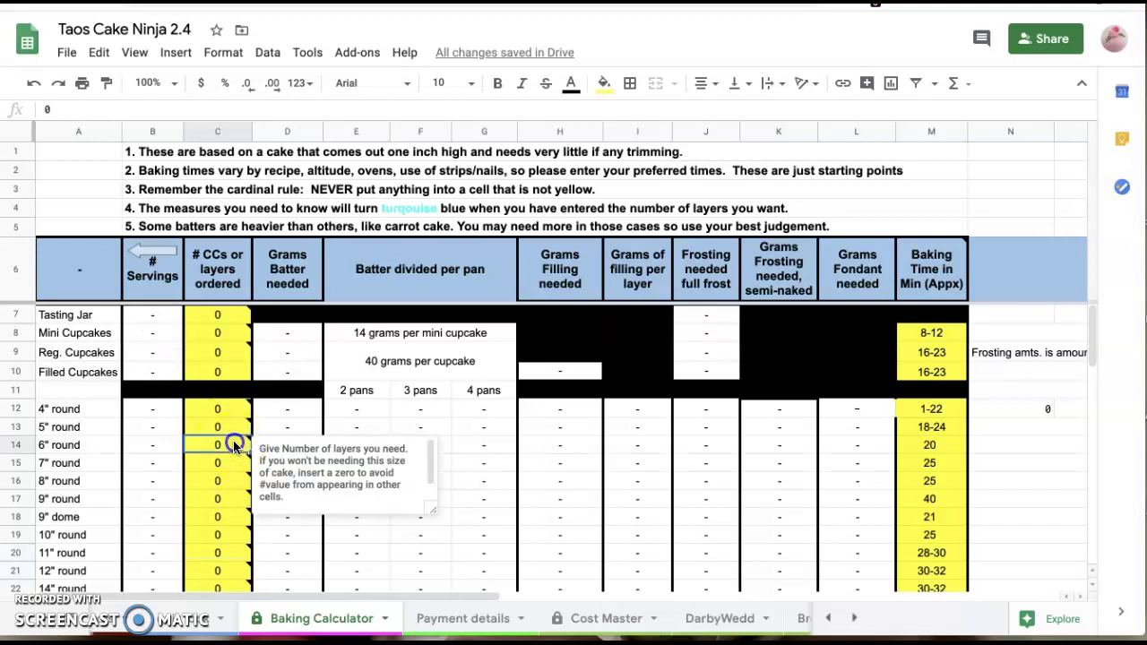
{"action": "left_click", "coordinate": [233, 428]}
{"action": "type", "text": "3"}
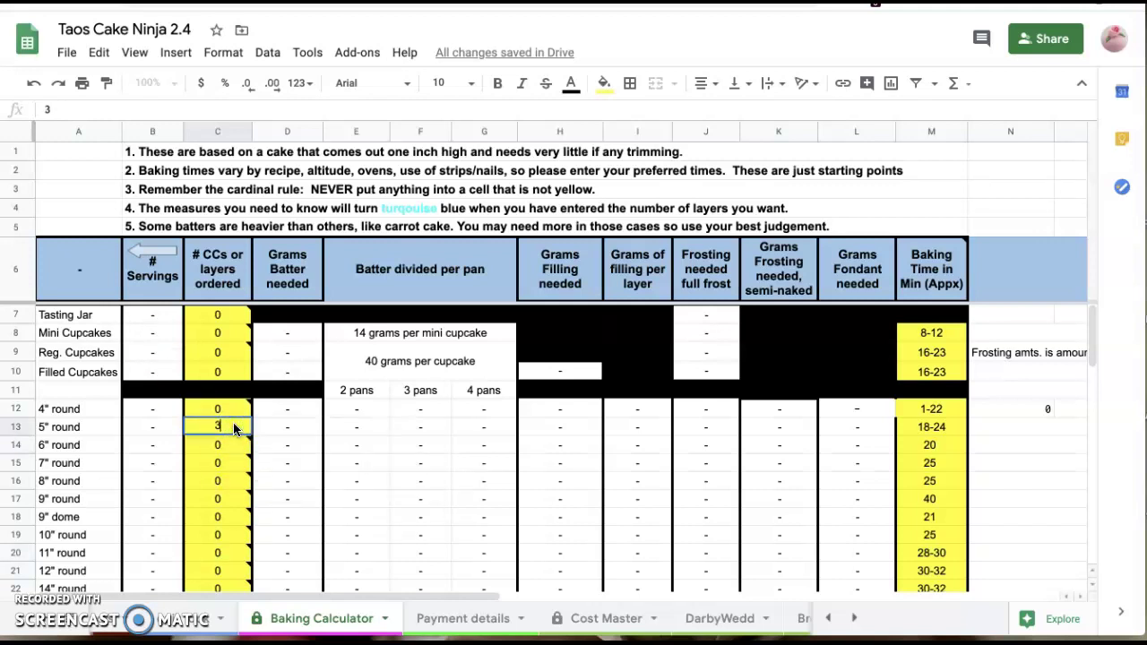
{"action": "key", "text": "Return"}
{"action": "key", "text": "Down"}
{"action": "type", "text": "3"}
{"action": "key", "text": "Return"}
{"action": "key", "text": "Down"}
{"action": "key", "text": "Down"}
{"action": "key", "text": "Up"}
{"action": "type", "text": "3"}
{"action": "key", "text": "Return"}
{"action": "key", "text": "Down"}
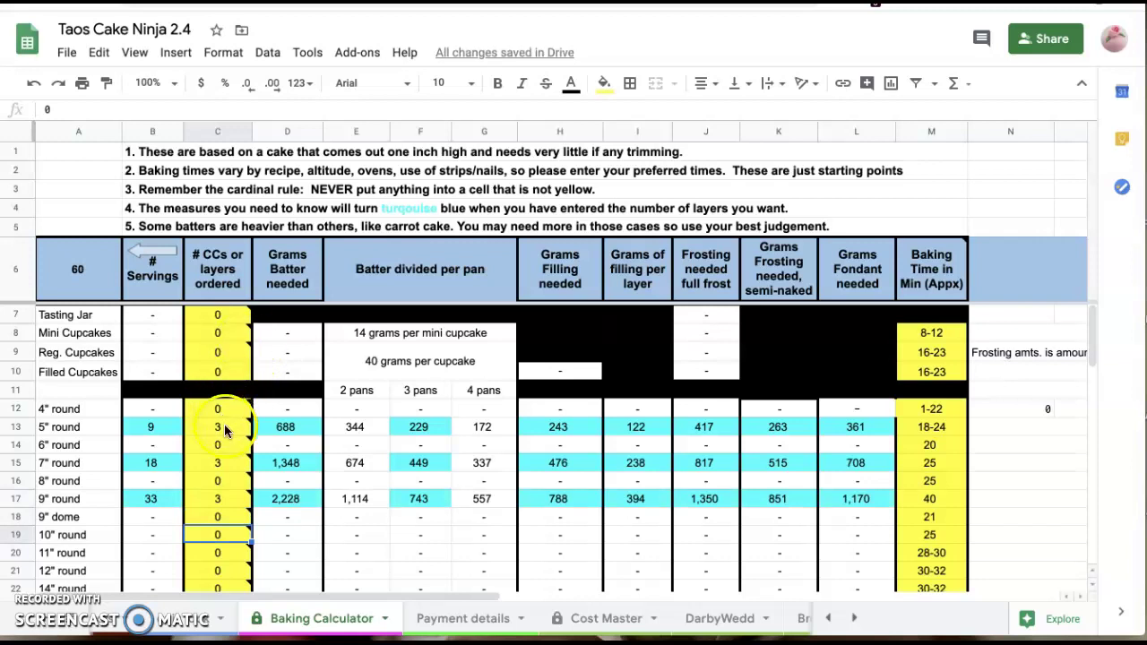
Reset the layers ordered to 0 for the 5-inch, 7-inch and 9-inch round cakes.
{"action": "left_click", "coordinate": [225, 430]}
{"action": "type", "text": "0"}
{"action": "key", "text": "Return"}
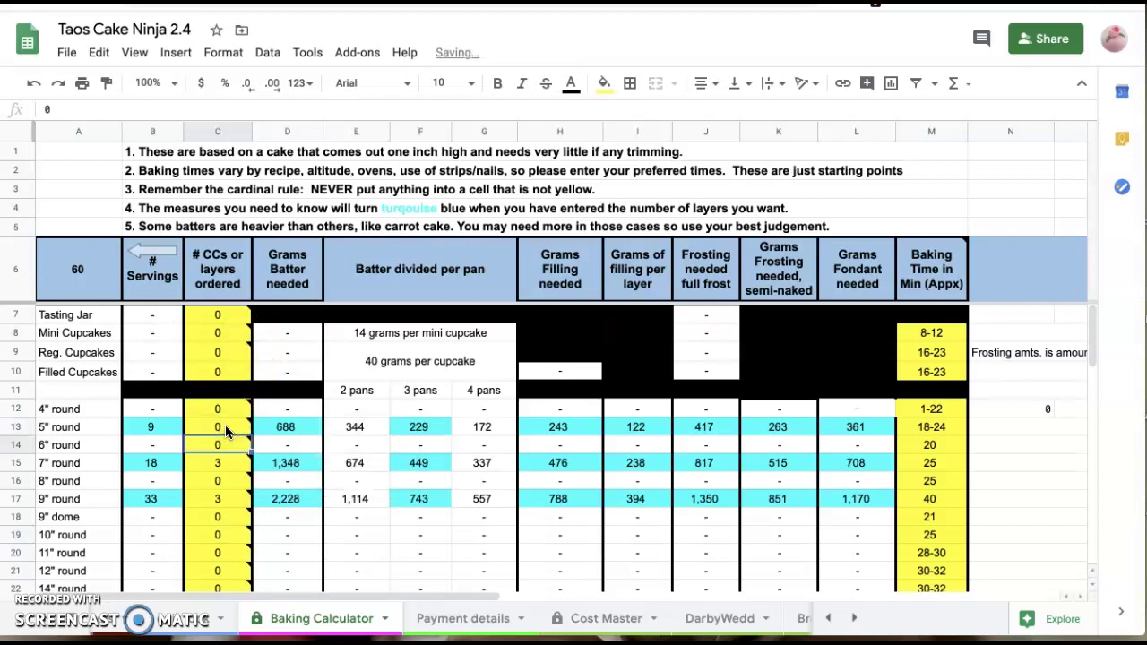
{"action": "key", "text": "Down"}
{"action": "type", "text": "0"}
{"action": "key", "text": "Return"}
{"action": "key", "text": "Down"}
{"action": "type", "text": "0"}
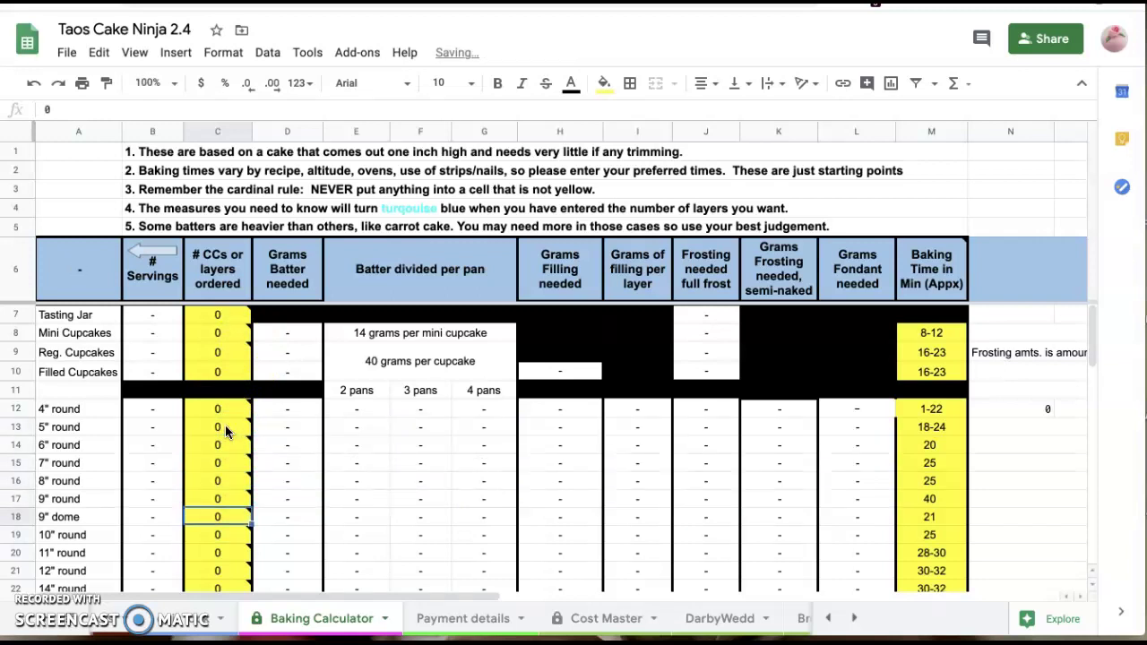
Set the layers ordered to 3 each for the 7-inch, 9-inch and 11-inch round cakes.
{"action": "left_click", "coordinate": [228, 464]}
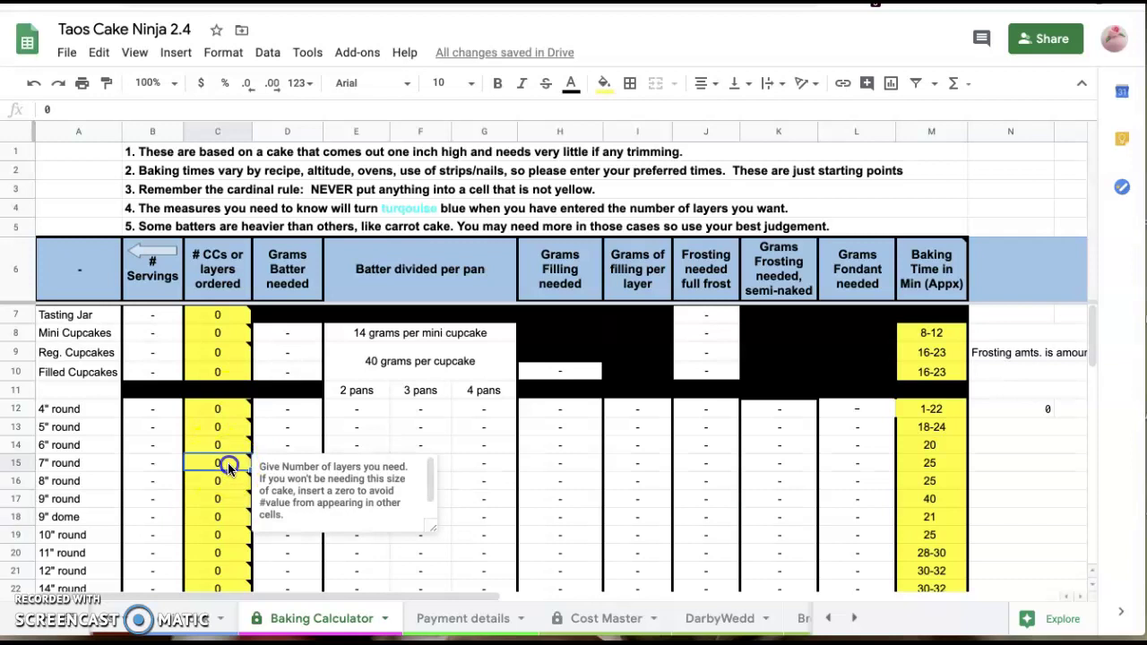
{"action": "type", "text": "3"}
{"action": "key", "text": "Return"}
{"action": "key", "text": "Down"}
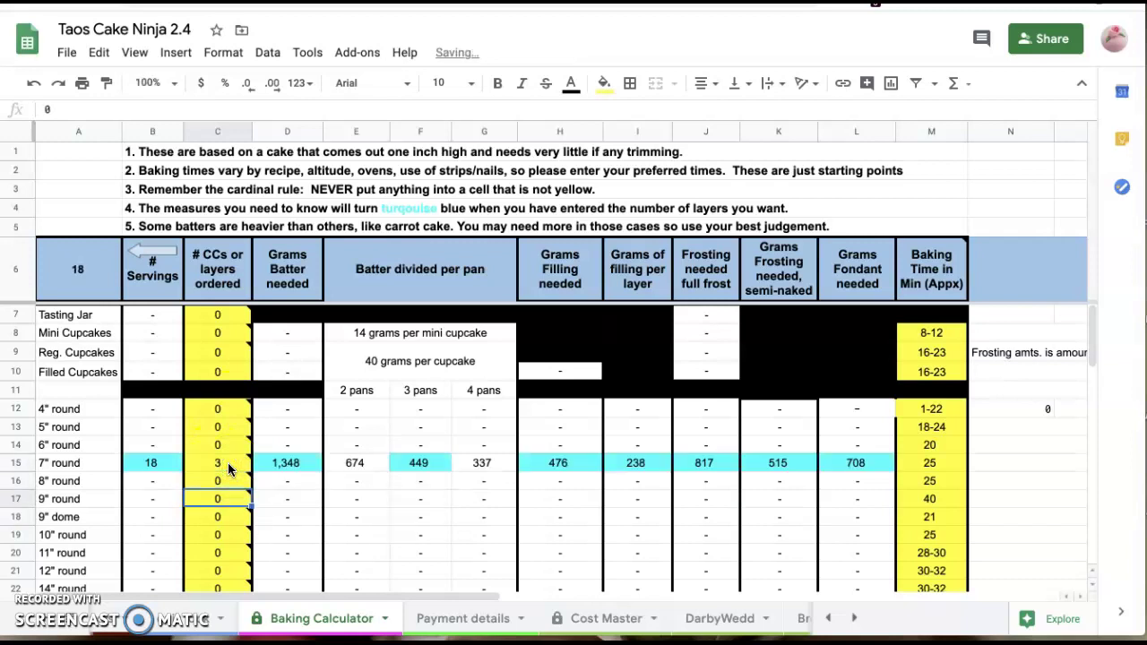
{"action": "type", "text": "3"}
{"action": "key", "text": "Return"}
{"action": "key", "text": "Down"}
{"action": "key", "text": "Down"}
{"action": "type", "text": "3"}
{"action": "key", "text": "Return"}
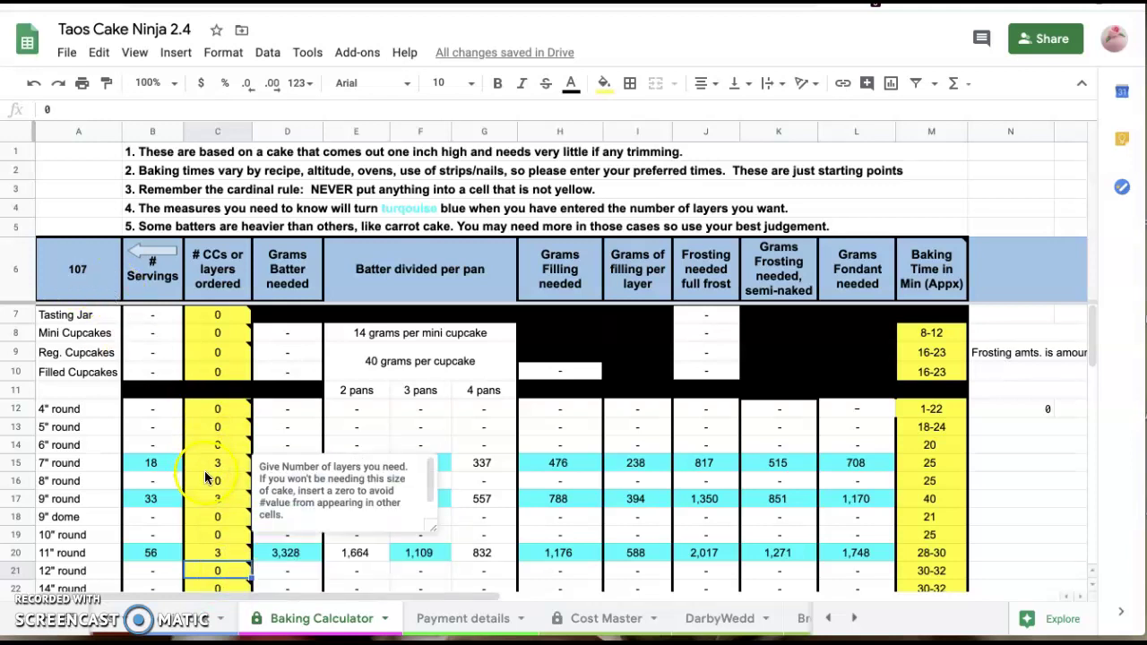
Check the order totals, the 7-inch round's batter per pan for three pans, and the filling per layer for the 7-inch and 9-inch rounds.
{"action": "scroll", "coordinate": [233, 488], "scroll_direction": "down", "scroll_amount": 5}
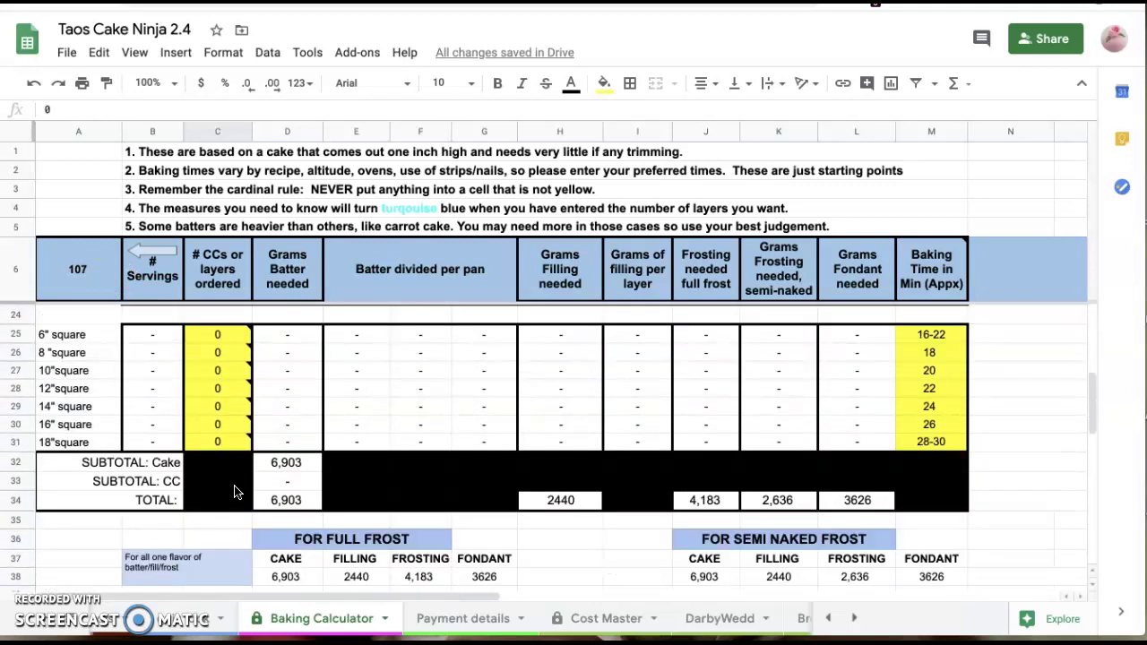
{"action": "scroll", "coordinate": [234, 491], "scroll_direction": "up", "scroll_amount": 5}
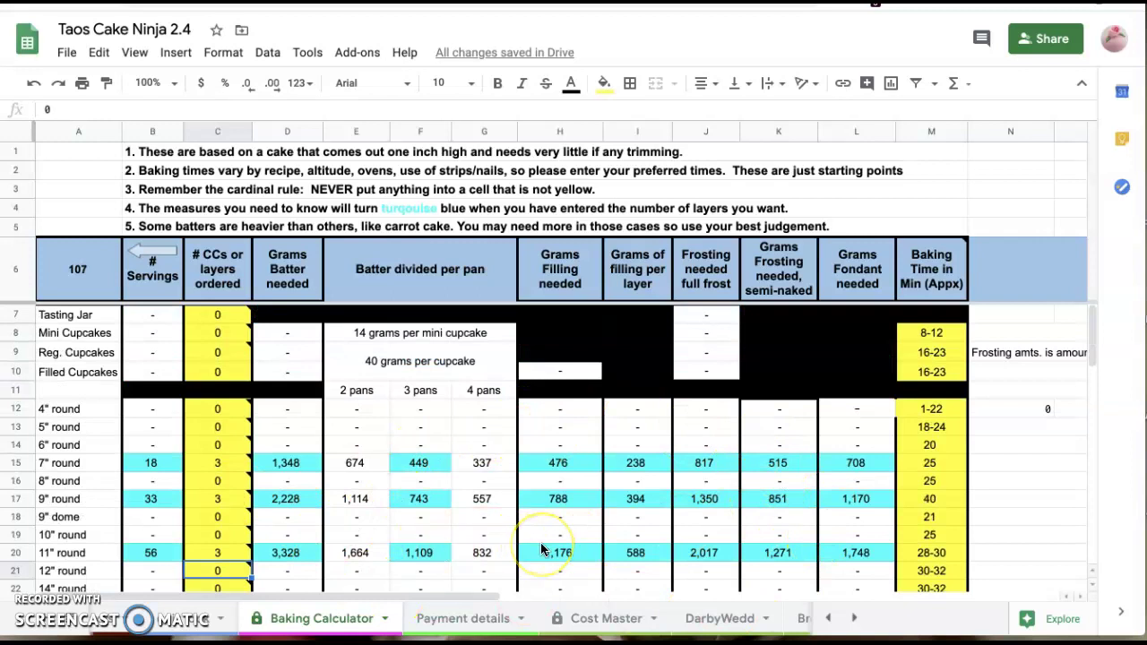
{"action": "left_click", "coordinate": [433, 466]}
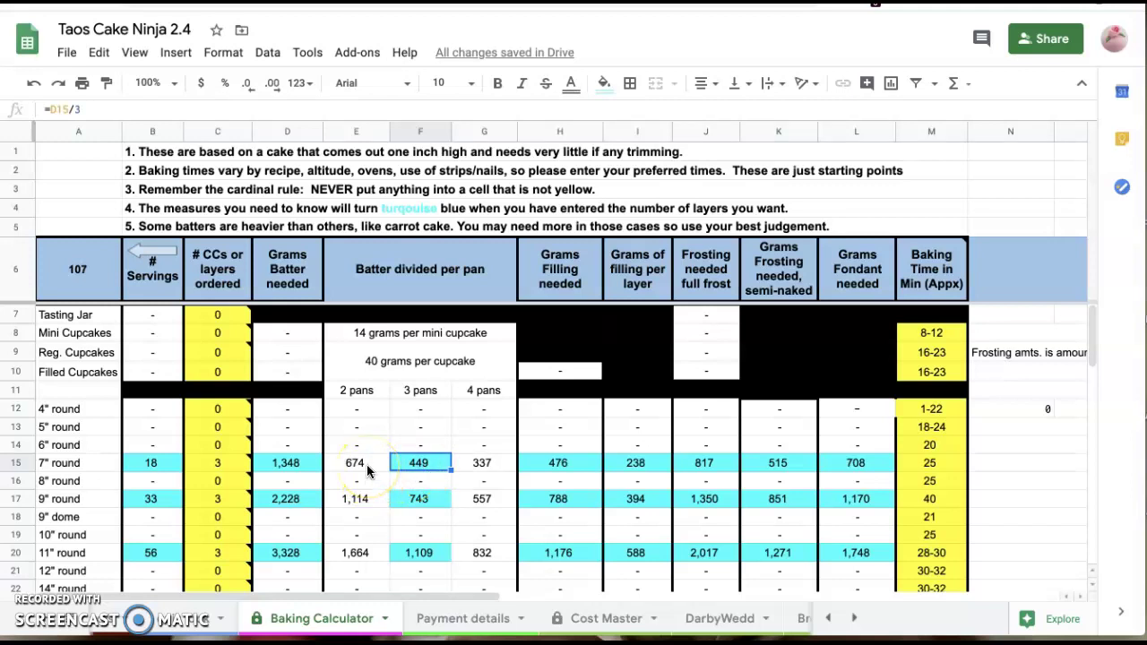
{"action": "mouse_move", "coordinate": [229, 463]}
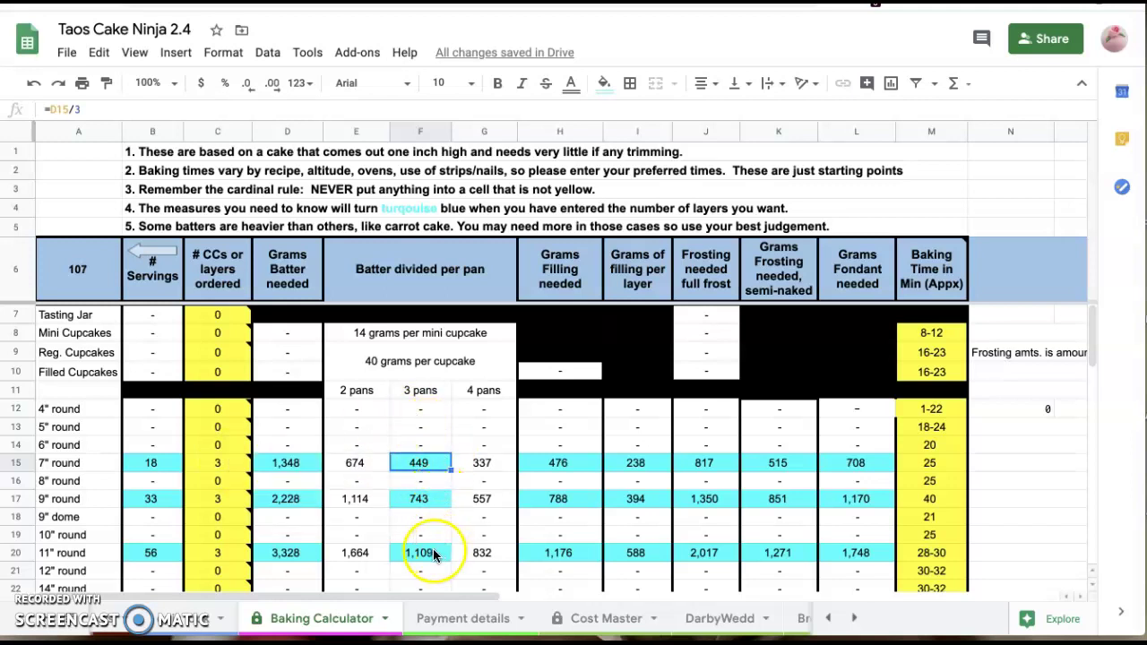
{"action": "left_click", "coordinate": [654, 465]}
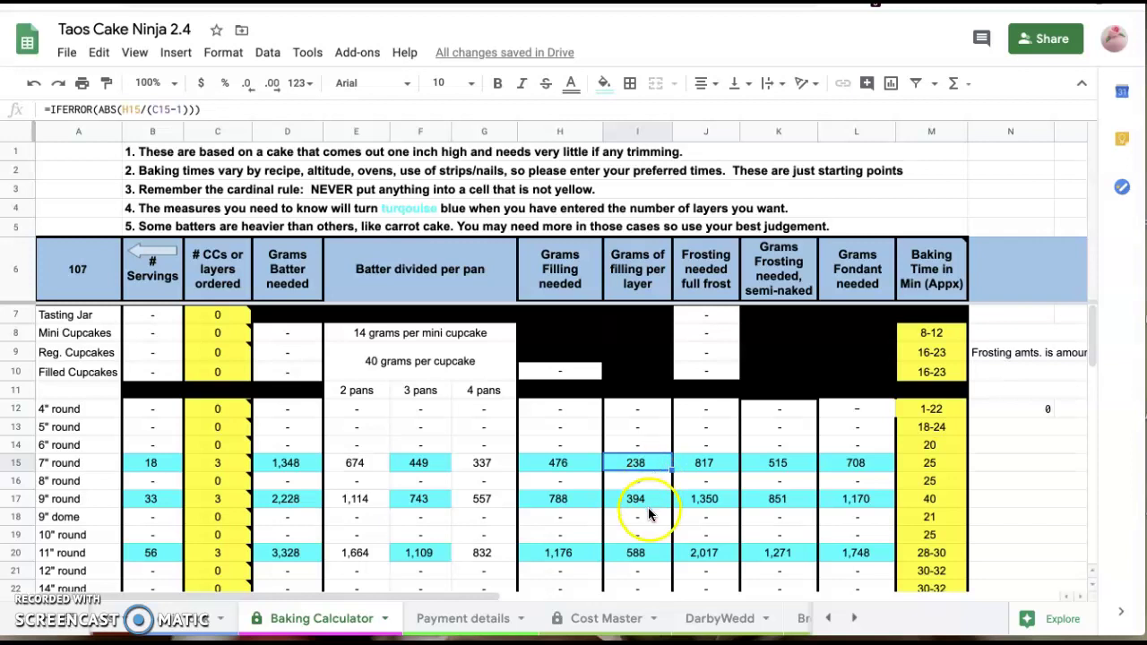
{"action": "left_click", "coordinate": [648, 498]}
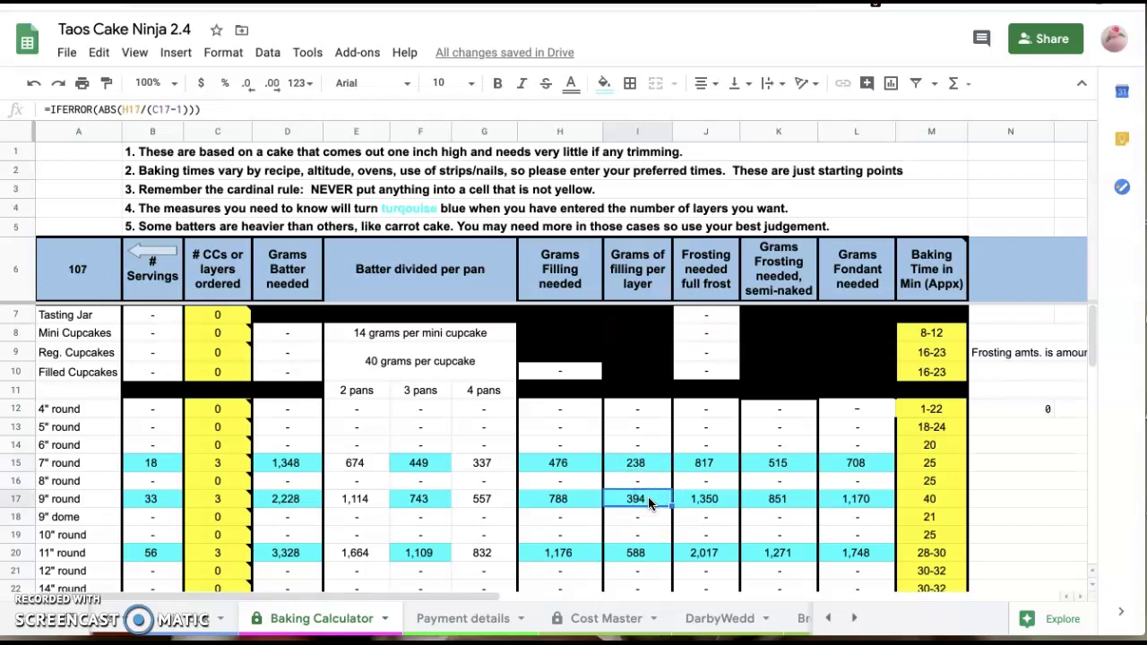
Examine the single-flavor full-frost totals, highlighting the cake, filling and frosting amounts.
{"action": "scroll", "coordinate": [650, 503], "scroll_direction": "down", "scroll_amount": 8}
{"action": "scroll", "coordinate": [650, 504], "scroll_direction": "down", "scroll_amount": 1}
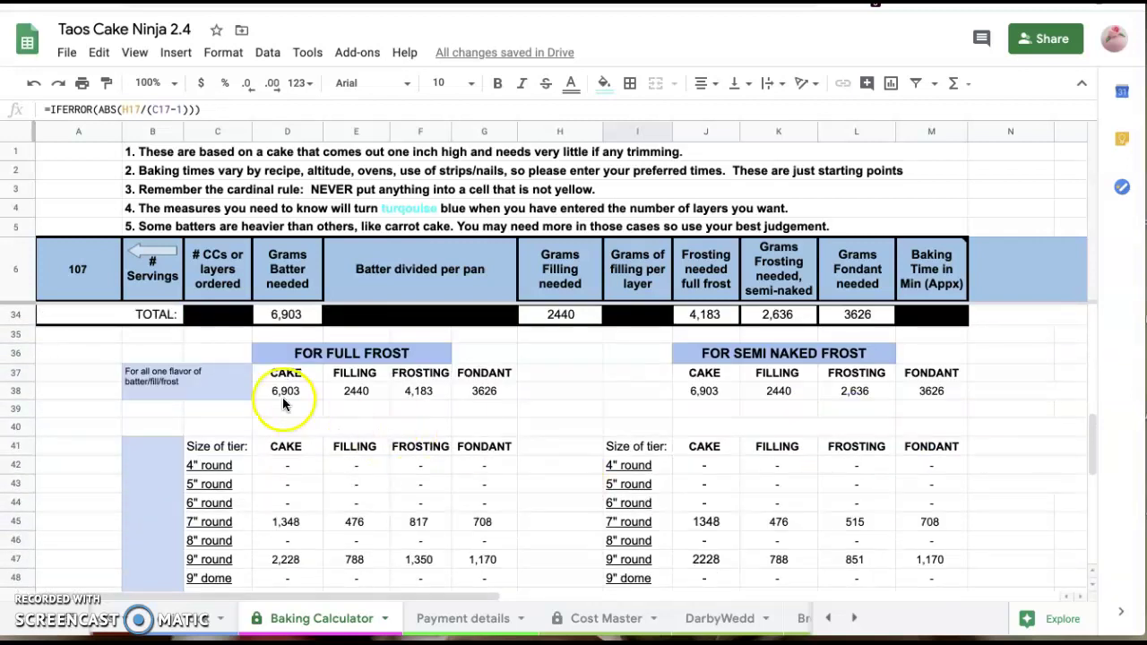
{"action": "left_click_drag", "start_coordinate": [274, 395], "coordinate": [423, 395]}
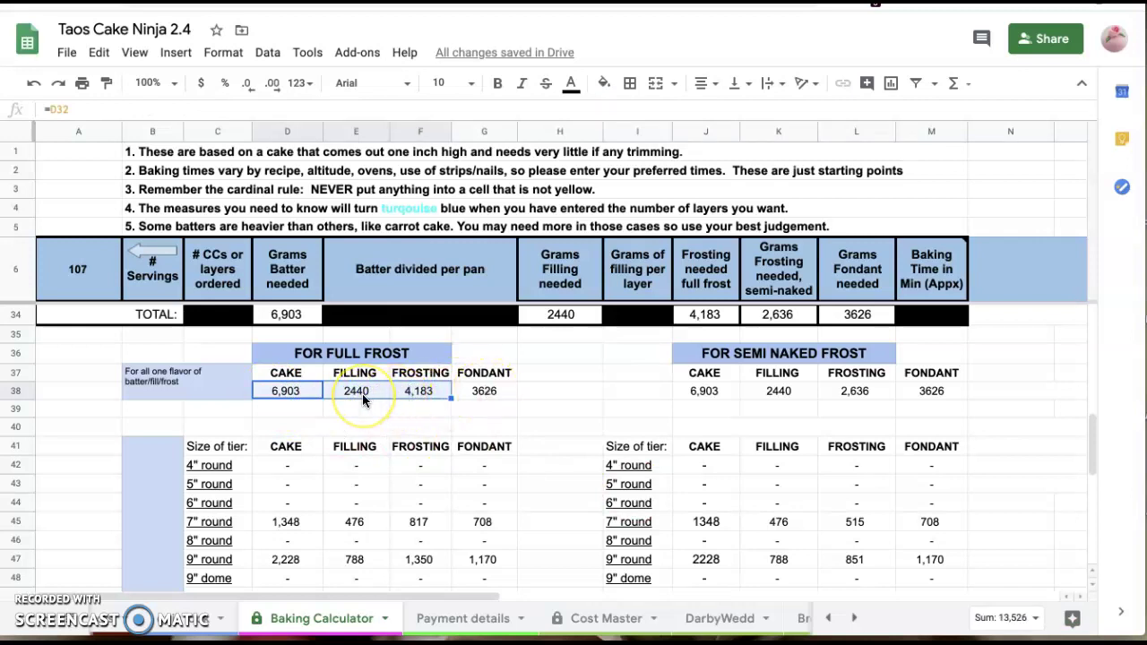
Open the Cost Master sheet and locate the Tier 1 cake cell for grams needed for the entire order.
{"action": "left_click", "coordinate": [596, 624]}
{"action": "left_click", "coordinate": [450, 312]}
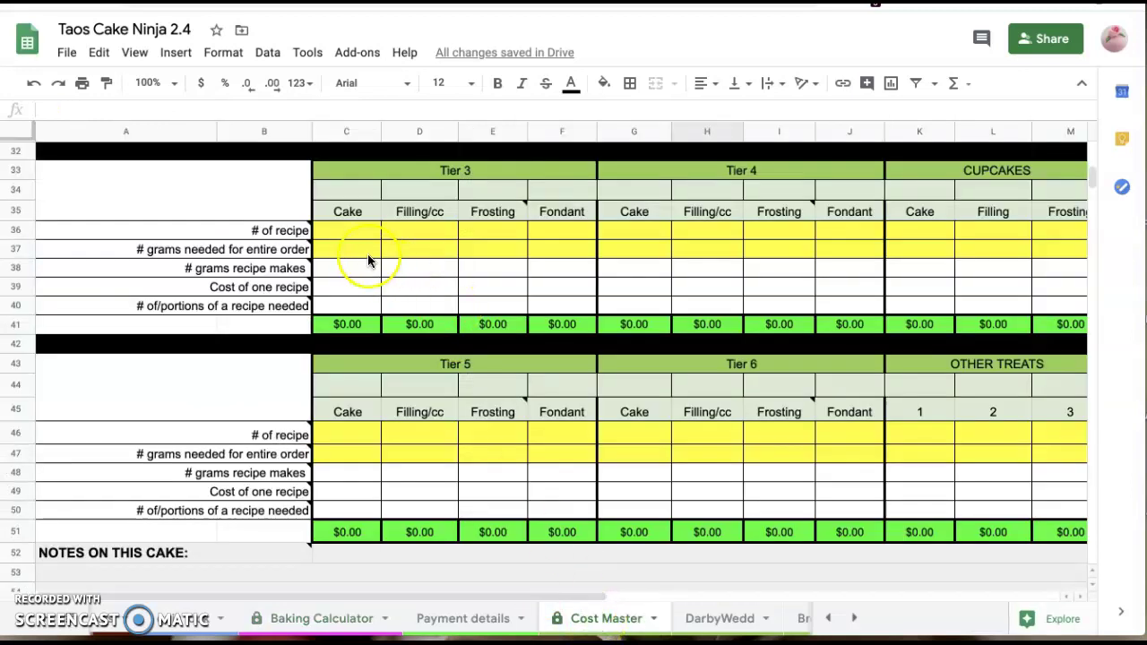
{"action": "scroll", "coordinate": [366, 258], "scroll_direction": "up", "scroll_amount": 5}
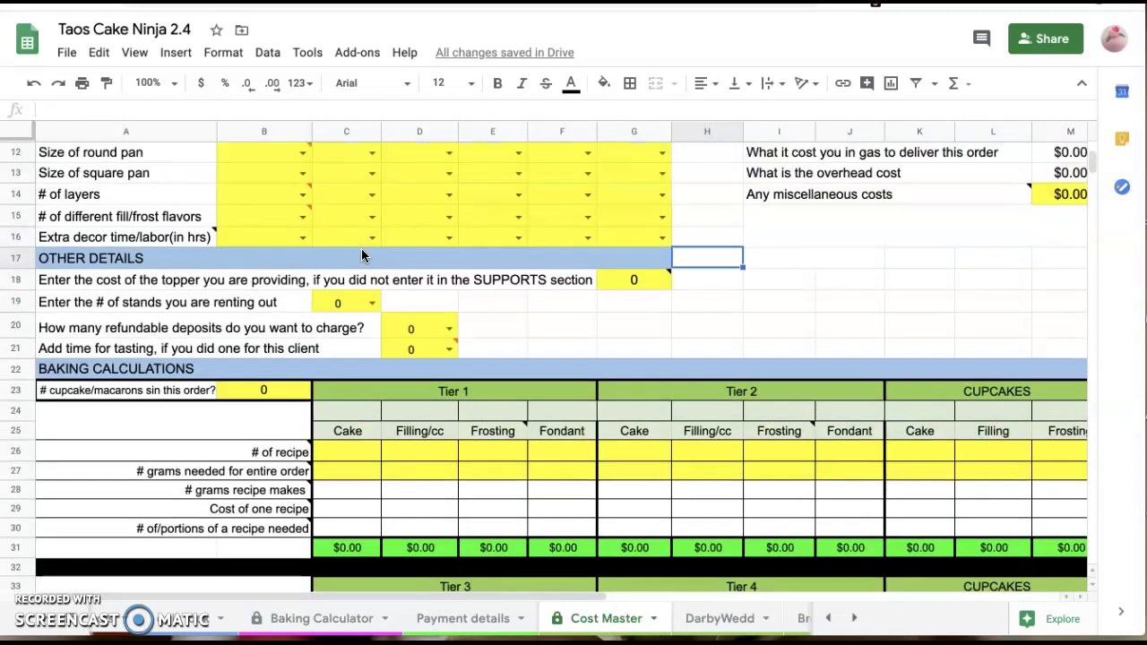
{"action": "scroll", "coordinate": [361, 248], "scroll_direction": "down", "scroll_amount": 1}
{"action": "left_click", "coordinate": [355, 392]}
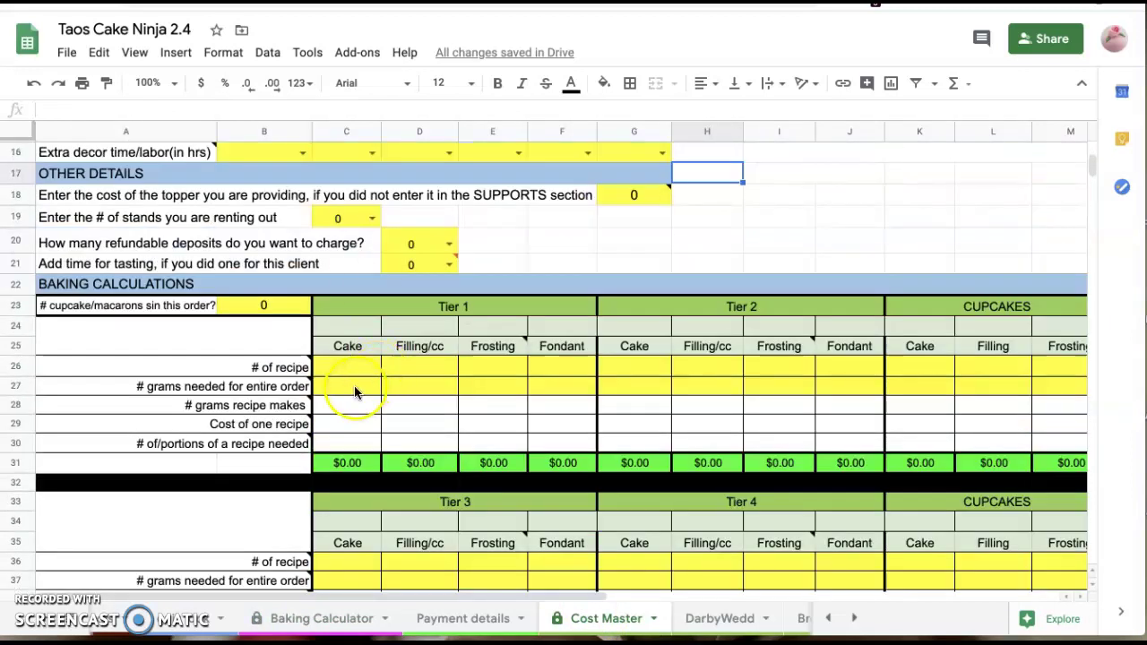
{"action": "left_click", "coordinate": [358, 387]}
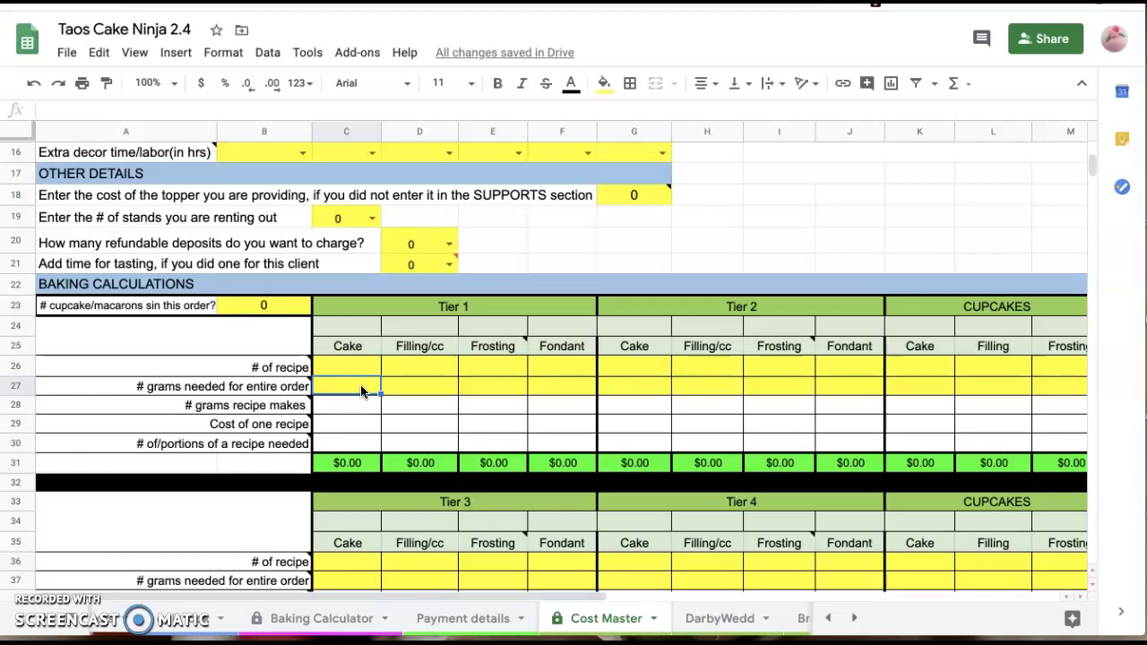
Highlight the 7-inch round's full-frost amounts in the Baking Calculator's different-flavors table and return to Tier 1 in Cost Master.
{"action": "left_click", "coordinate": [332, 622]}
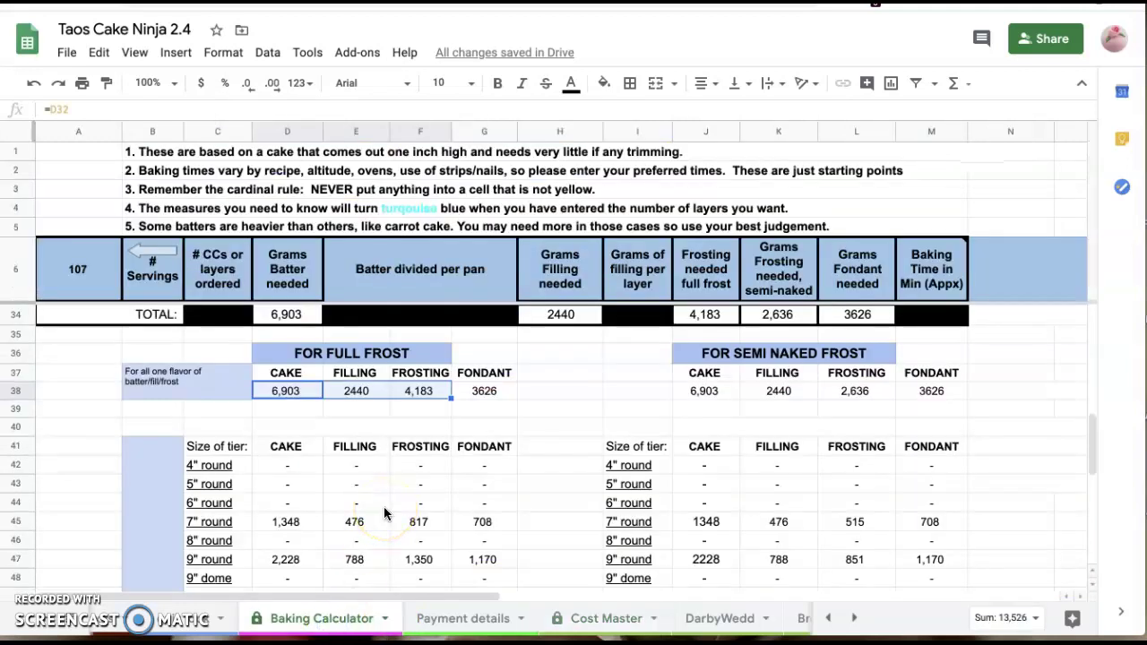
{"action": "scroll", "coordinate": [383, 507], "scroll_direction": "down", "scroll_amount": 1}
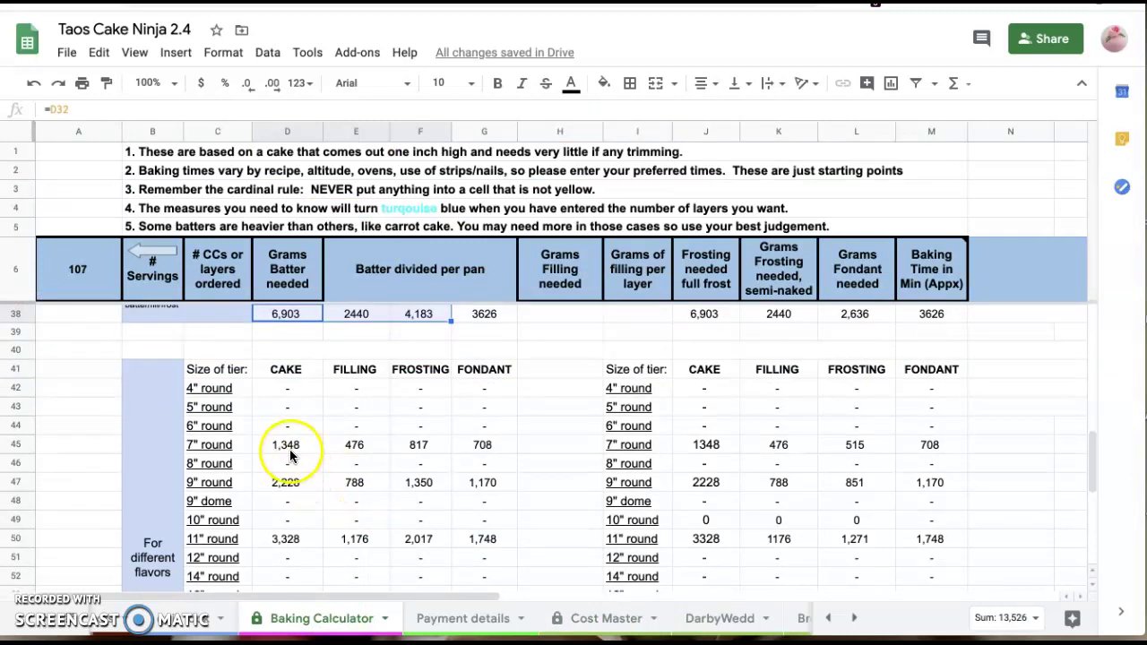
{"action": "left_click_drag", "start_coordinate": [281, 445], "coordinate": [480, 448]}
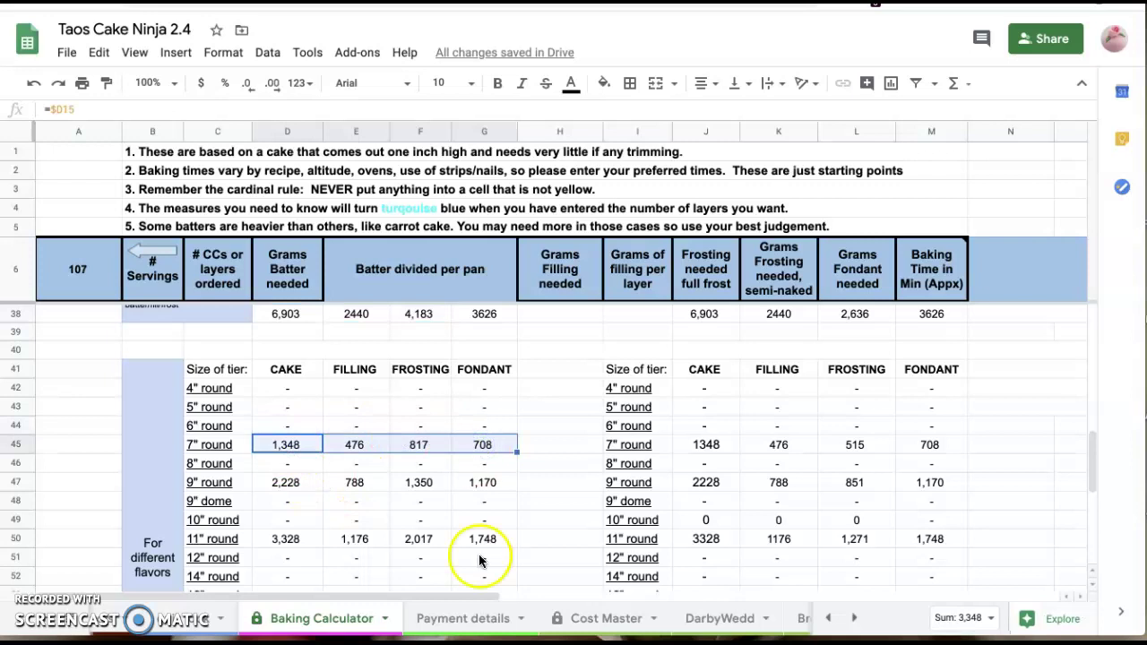
{"action": "left_click", "coordinate": [605, 618]}
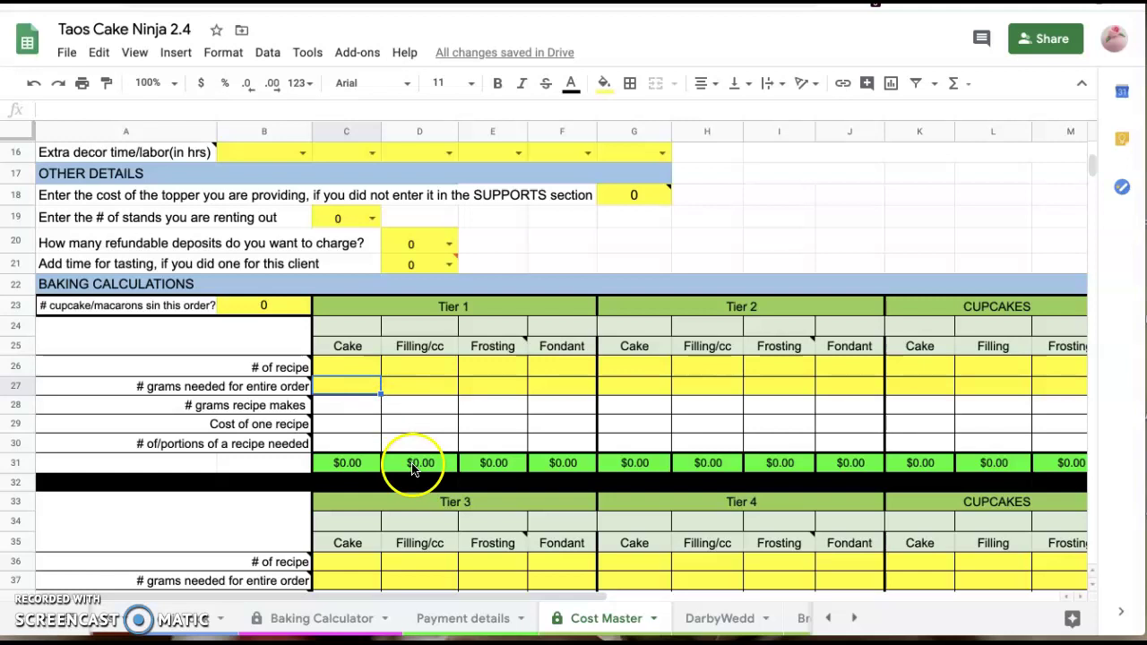
Highlight the 9-inch round's full-frost cake, filling and frosting amounts and locate the Tier 2 cake grams-needed cell in Cost Master.
{"action": "left_click", "coordinate": [314, 618]}
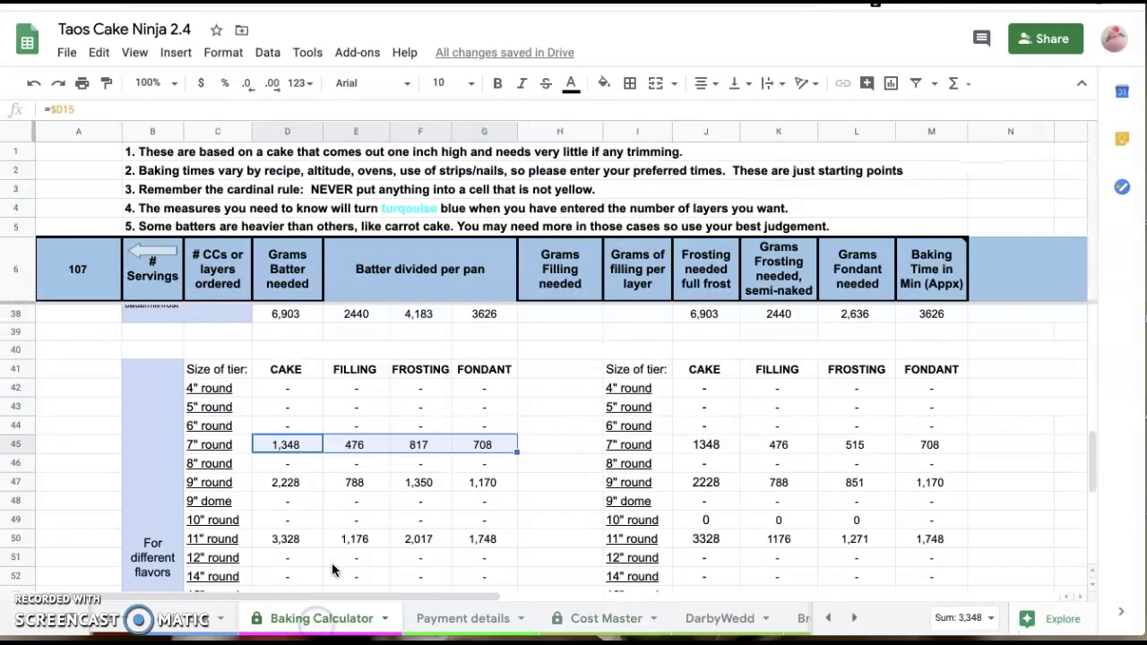
{"action": "left_click", "coordinate": [283, 488]}
{"action": "left_click_drag", "start_coordinate": [283, 491], "coordinate": [431, 491]}
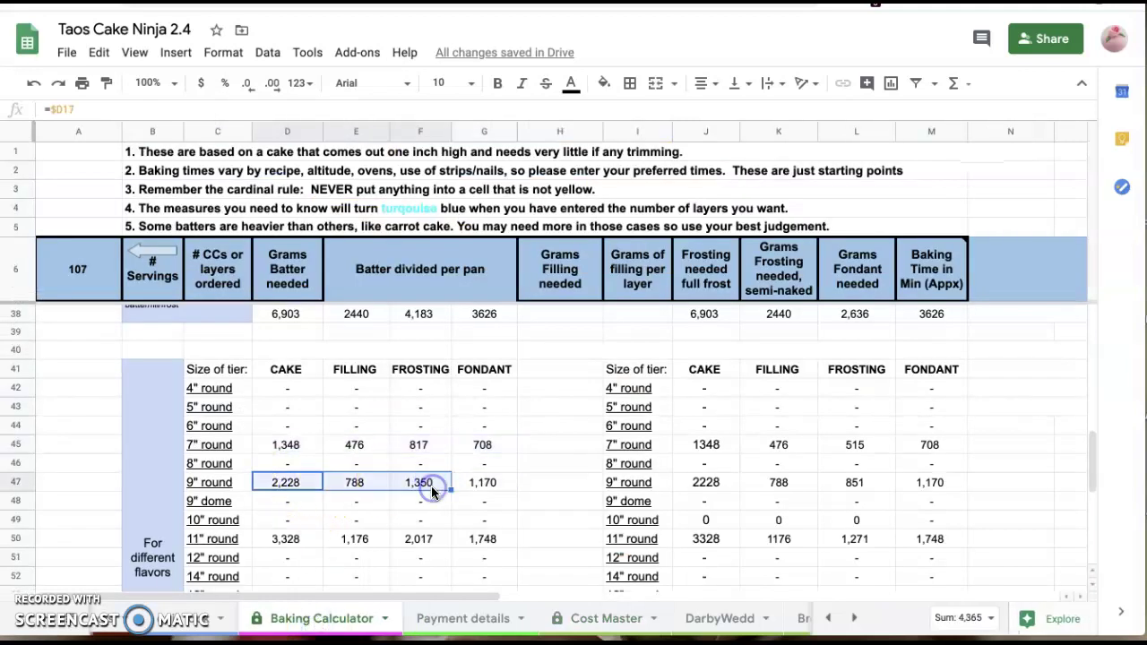
{"action": "left_click", "coordinate": [600, 625]}
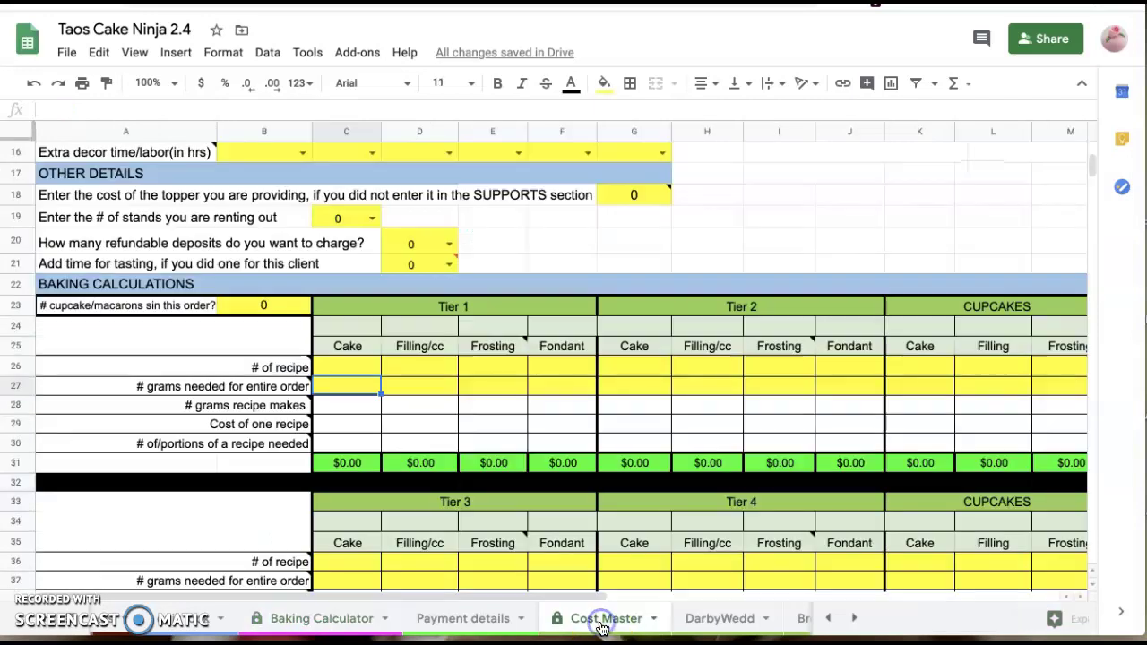
{"action": "left_click", "coordinate": [643, 385]}
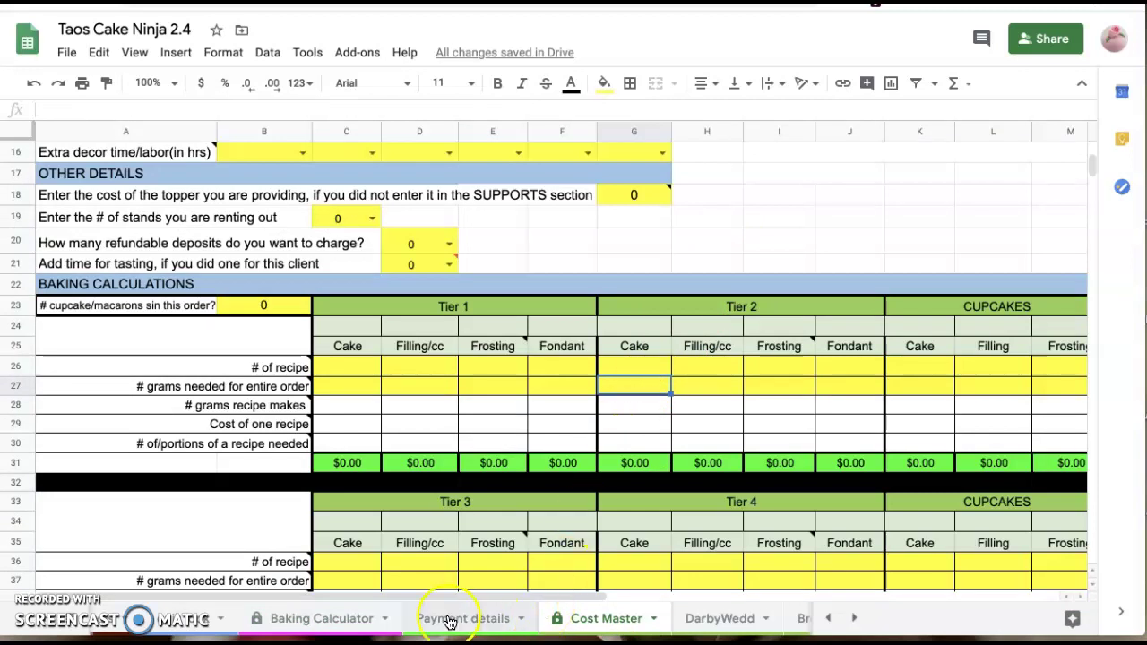
Return to the Baking Calculator sheet and review the full-frost and semi-naked totals along with the subtotal and total rows.
{"action": "left_click", "coordinate": [620, 624]}
{"action": "left_click", "coordinate": [321, 618]}
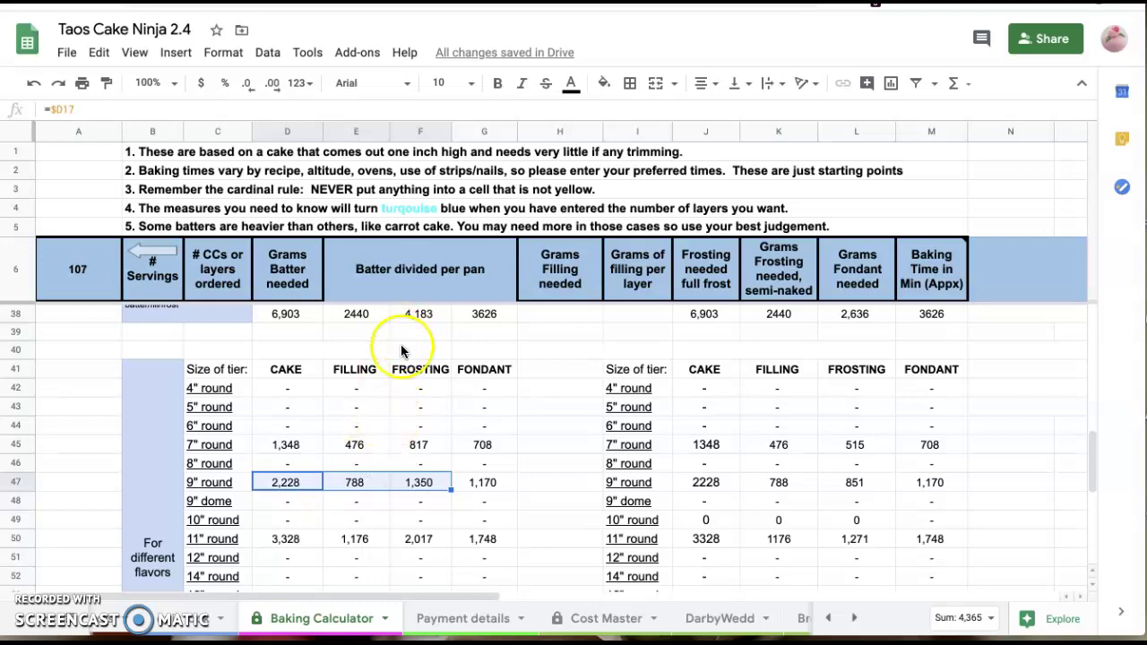
{"action": "scroll", "coordinate": [394, 447], "scroll_direction": "up", "scroll_amount": 1}
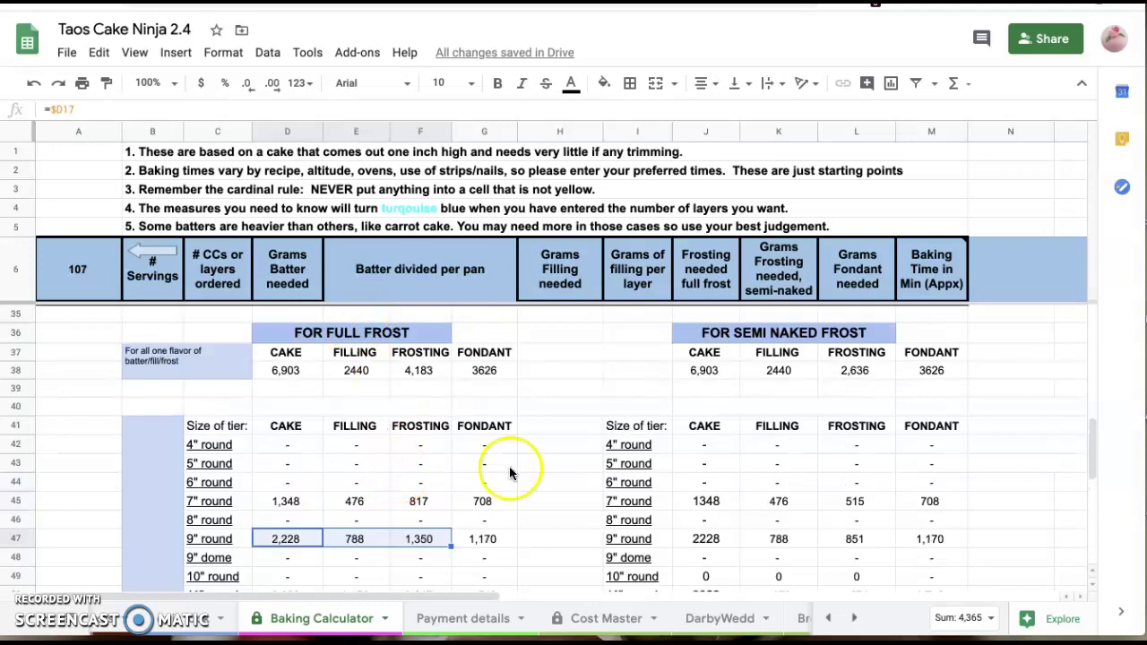
{"action": "scroll", "coordinate": [814, 343], "scroll_direction": "up", "scroll_amount": 2}
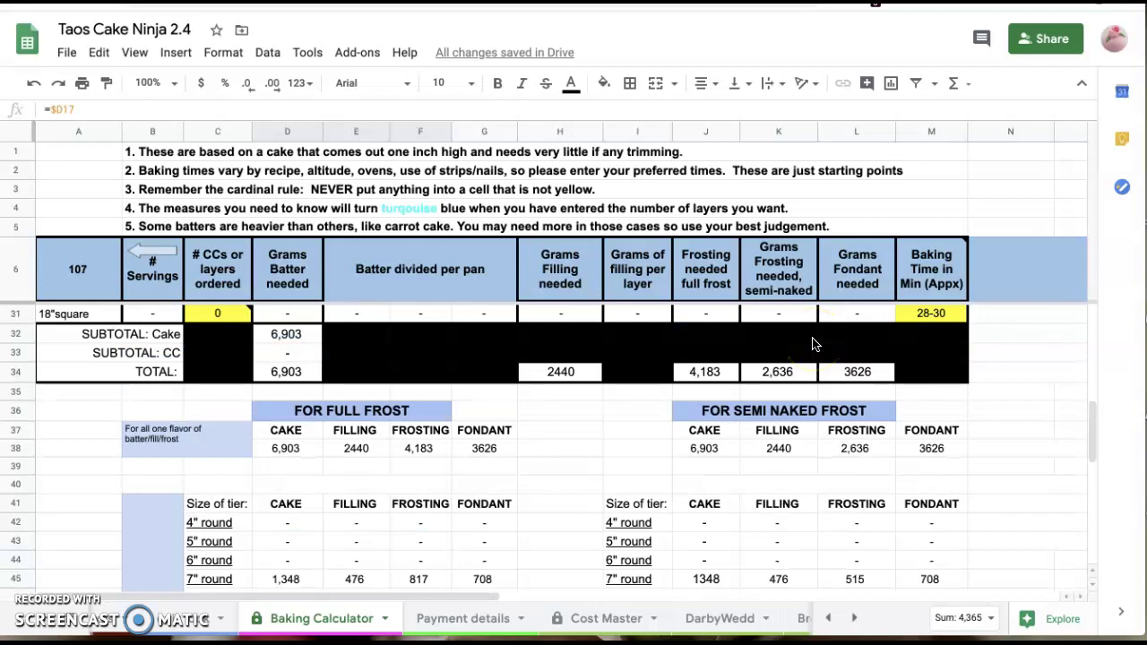
Review the different-flavors amounts for each tier size and highlight the cake, filling and frosting cells for plain regular cupcakes.
{"action": "scroll", "coordinate": [806, 269], "scroll_direction": "down", "scroll_amount": 3}
{"action": "scroll", "coordinate": [798, 421], "scroll_direction": "down", "scroll_amount": 1}
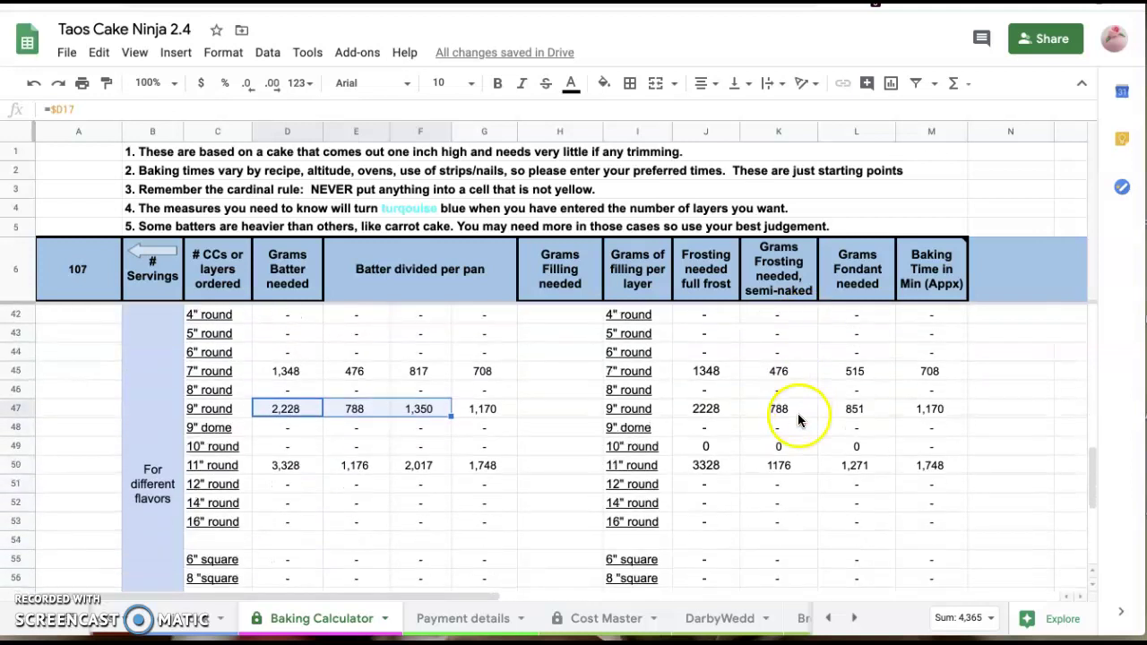
{"action": "left_click", "coordinate": [587, 445]}
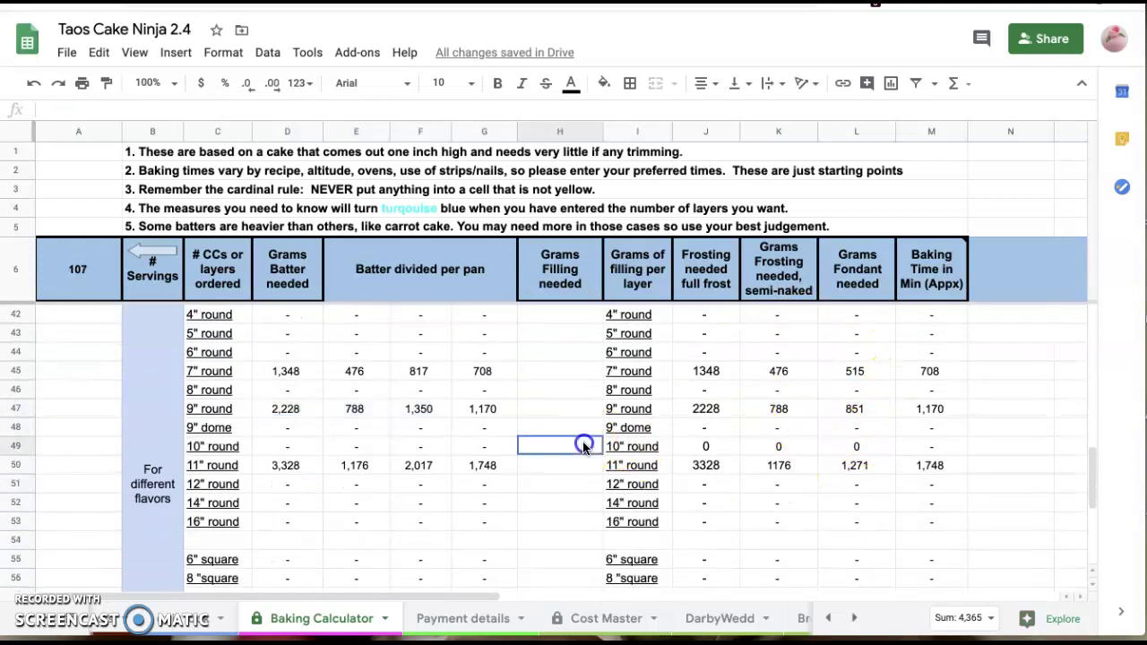
{"action": "scroll", "coordinate": [583, 446], "scroll_direction": "down", "scroll_amount": 4}
{"action": "scroll", "coordinate": [583, 446], "scroll_direction": "down", "scroll_amount": 1}
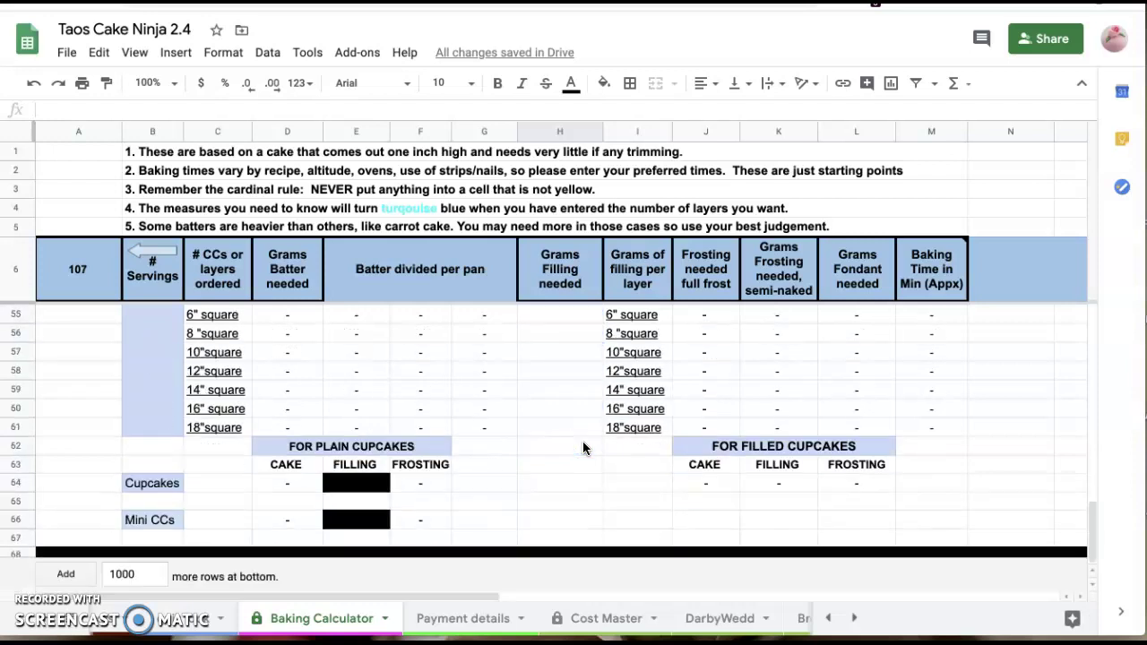
{"action": "left_click_drag", "start_coordinate": [272, 478], "coordinate": [410, 483]}
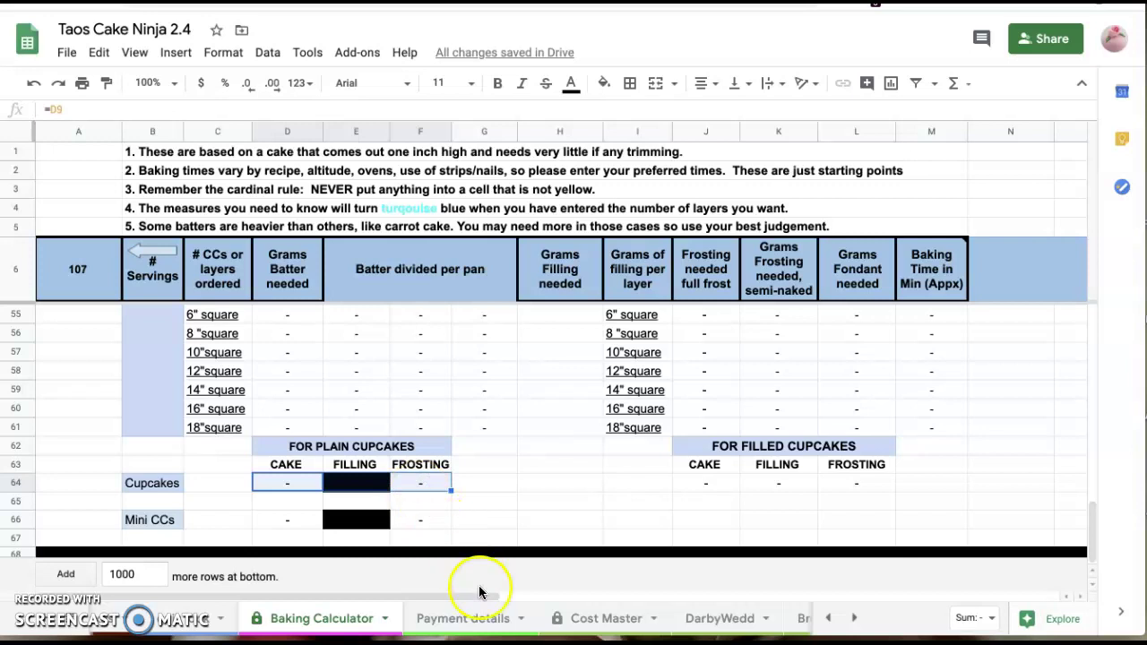
Locate the cupcake cake cell for grams needed in Cost Master and read the note on the grams-needed row label.
{"action": "left_click", "coordinate": [584, 618]}
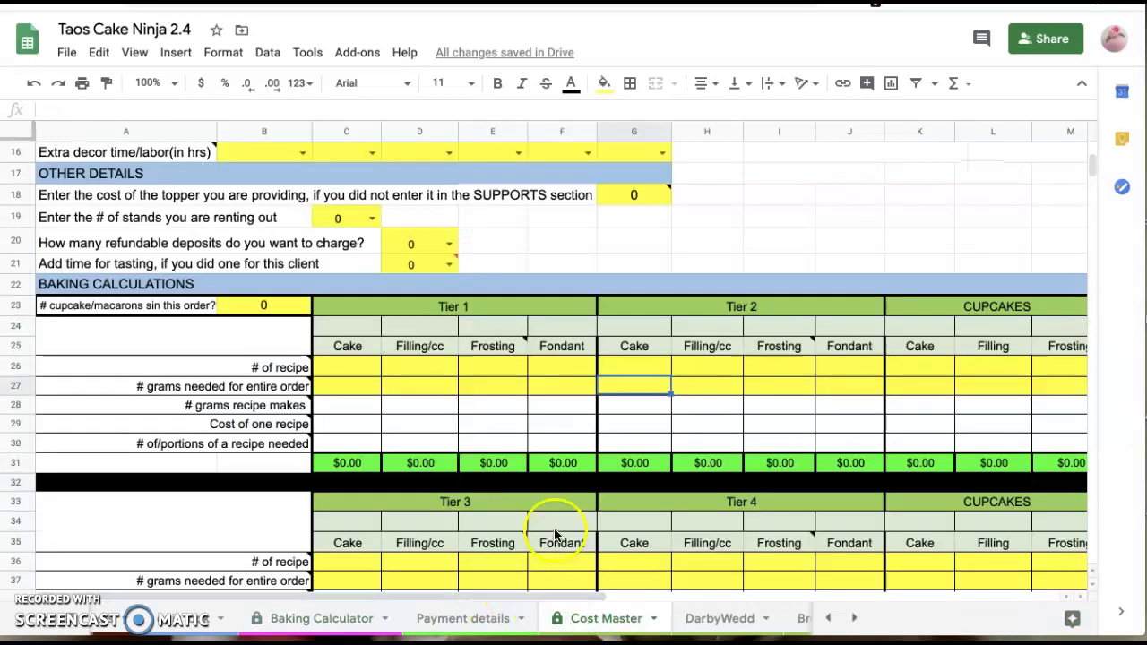
{"action": "scroll", "coordinate": [555, 538], "scroll_direction": "right", "scroll_amount": 5}
{"action": "left_click", "coordinate": [489, 385]}
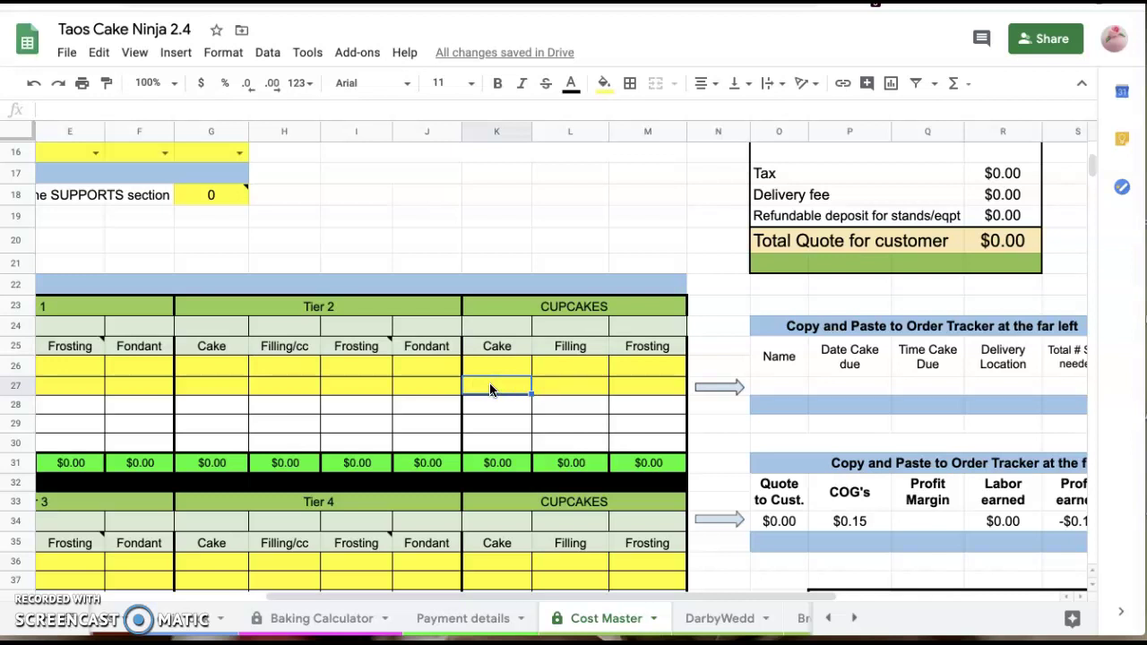
{"action": "scroll", "coordinate": [489, 387], "scroll_direction": "left", "scroll_amount": 5}
{"action": "mouse_move", "coordinate": [146, 394]}
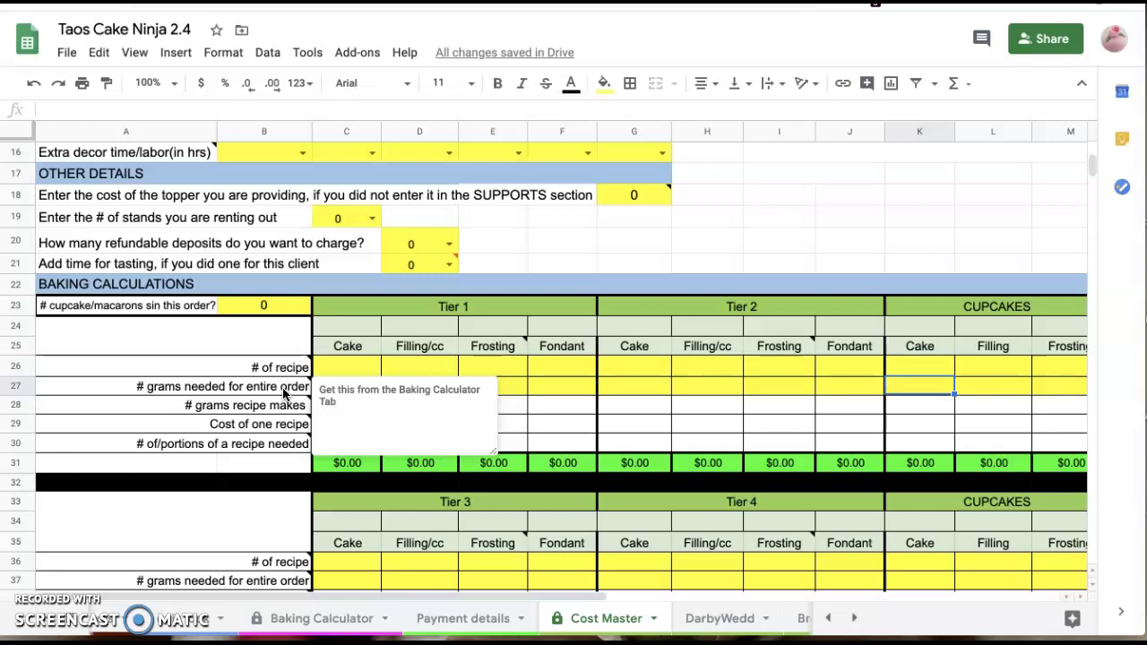
Return to the Baking Calculator sheet and set the 7-inch round's number of layers ordered to 0.
{"action": "left_click", "coordinate": [314, 620]}
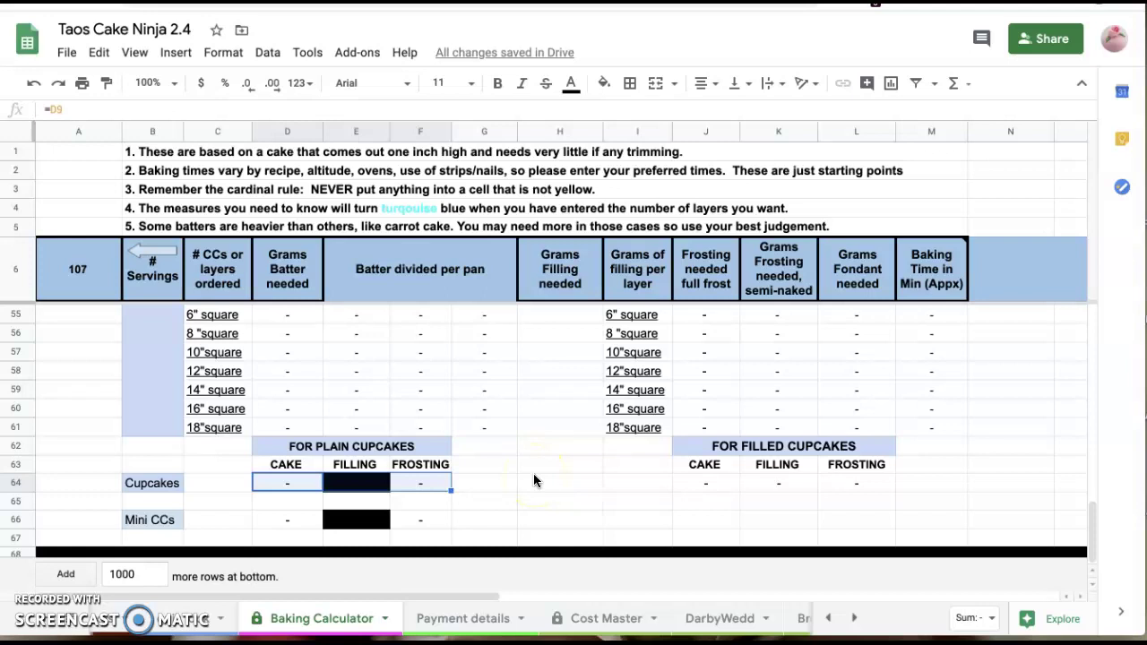
{"action": "scroll", "coordinate": [533, 481], "scroll_direction": "up", "scroll_amount": 15}
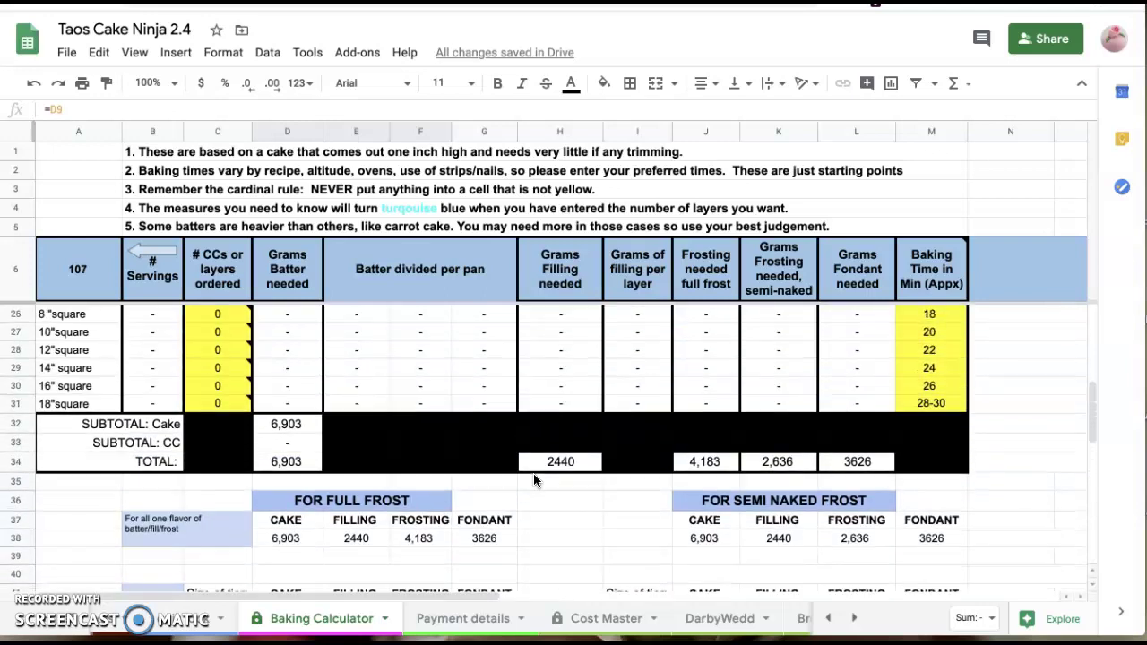
{"action": "scroll", "coordinate": [533, 481], "scroll_direction": "up", "scroll_amount": 2}
{"action": "left_click", "coordinate": [235, 464]}
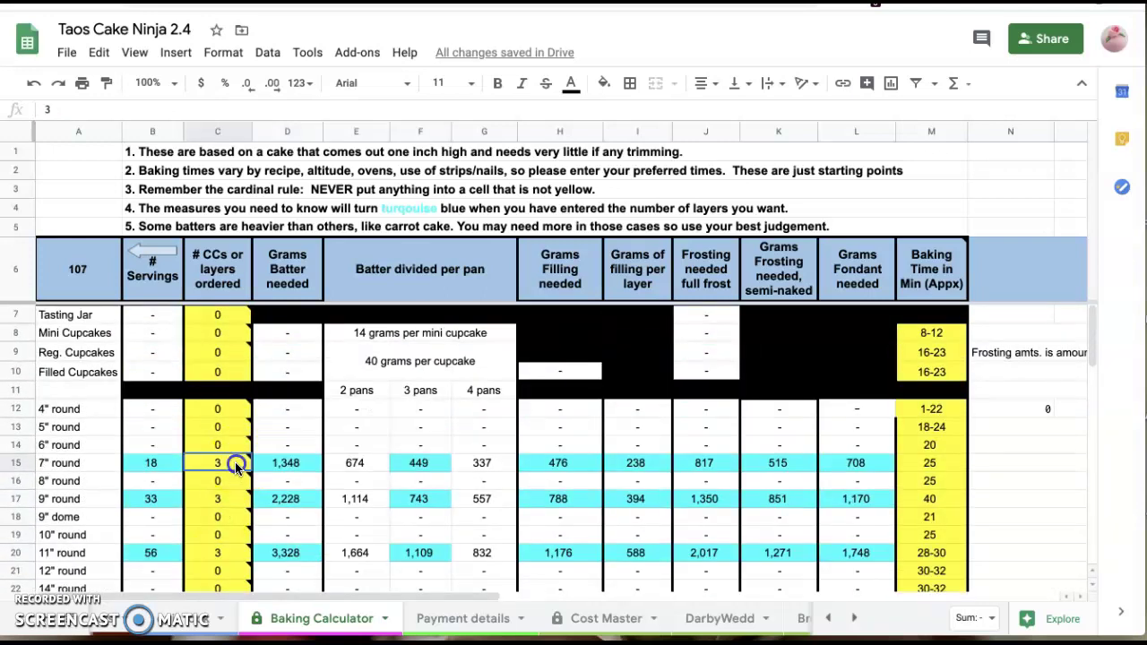
{"action": "type", "text": "0"}
{"action": "key", "text": "Return"}
Set the number of layers ordered to 0 for both the 9-inch round and the 11-inch round.
{"action": "key", "text": "Down"}
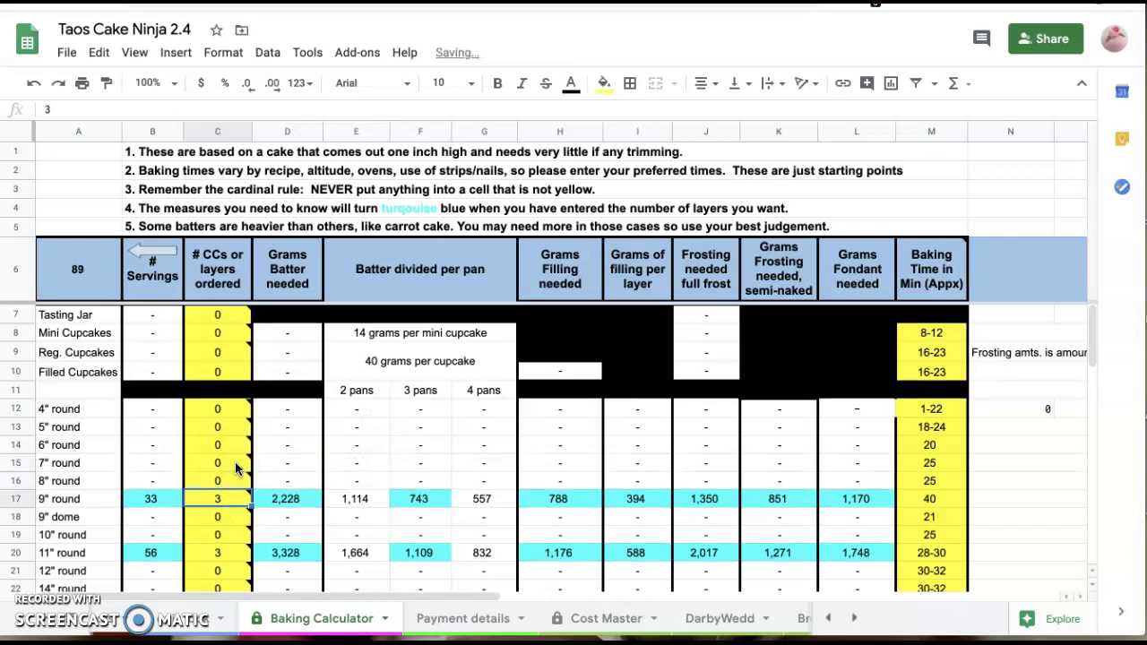
{"action": "type", "text": "0"}
{"action": "key", "text": "Return"}
{"action": "key", "text": "Down"}
{"action": "key", "text": "Down"}
{"action": "type", "text": "0"}
{"action": "key", "text": "Return"}
{"action": "key", "text": "Down"}
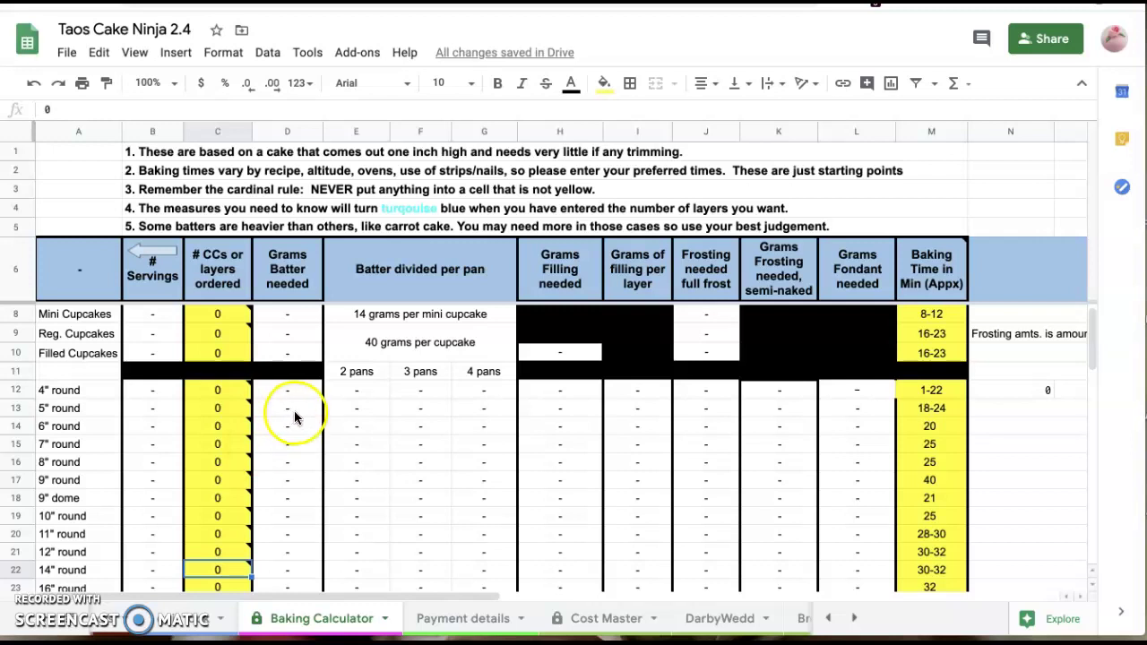
Check the layers-ordered column across the round and square sizes and read the note on entering layer counts.
{"action": "scroll", "coordinate": [295, 419], "scroll_direction": "down", "scroll_amount": 3}
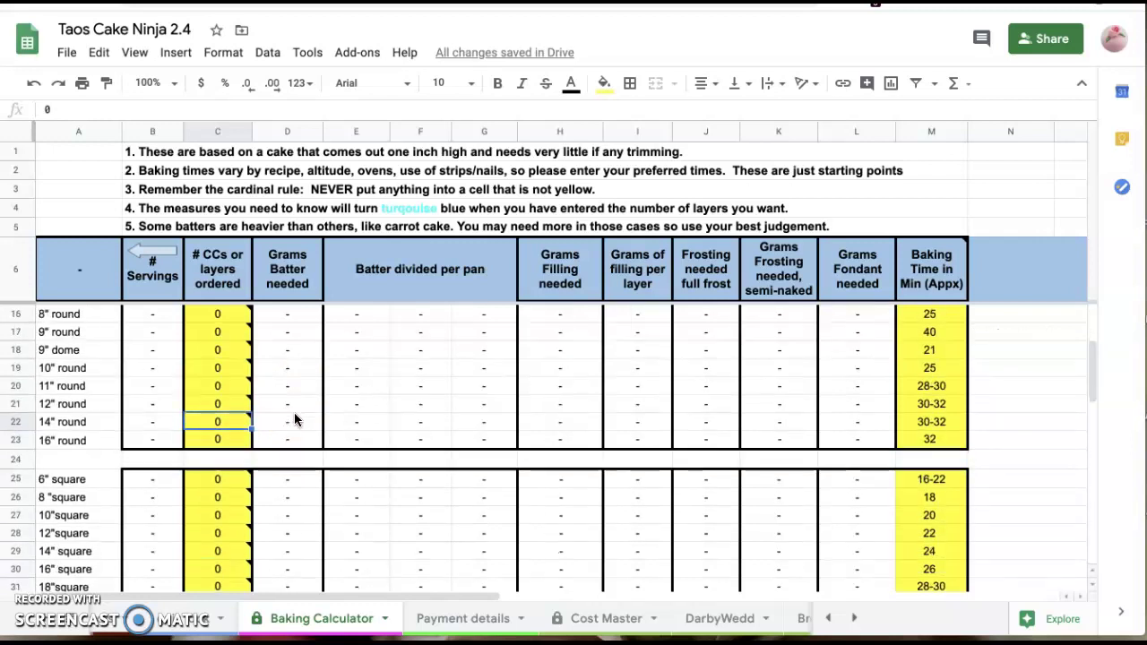
{"action": "scroll", "coordinate": [296, 420], "scroll_direction": "up", "scroll_amount": 3}
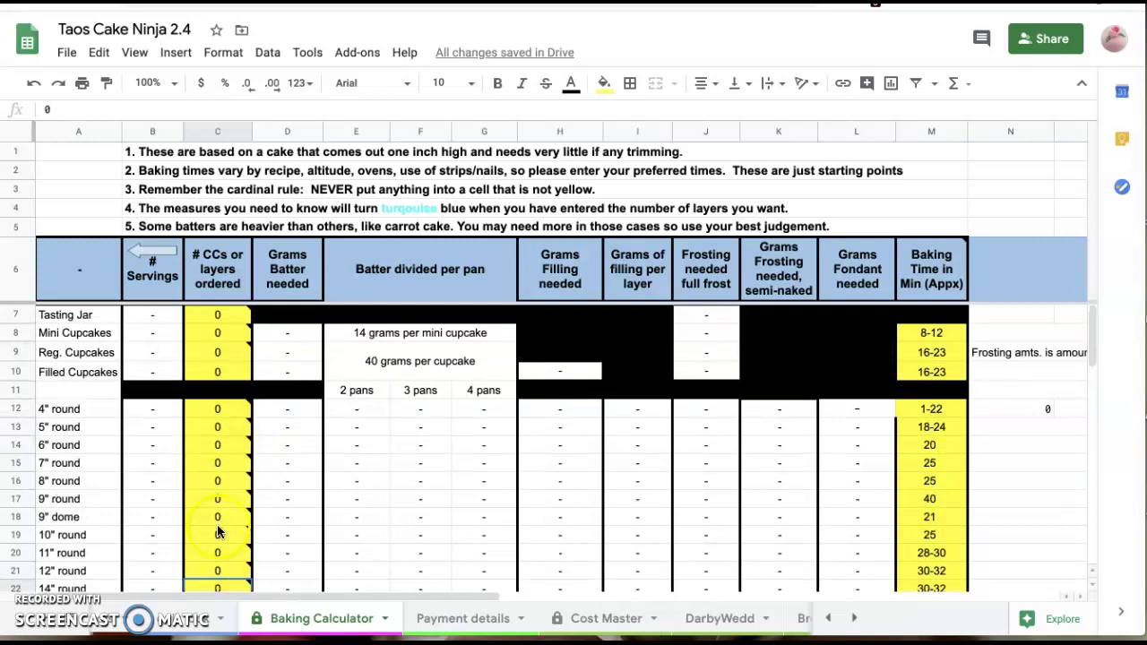
{"action": "mouse_move", "coordinate": [215, 560]}
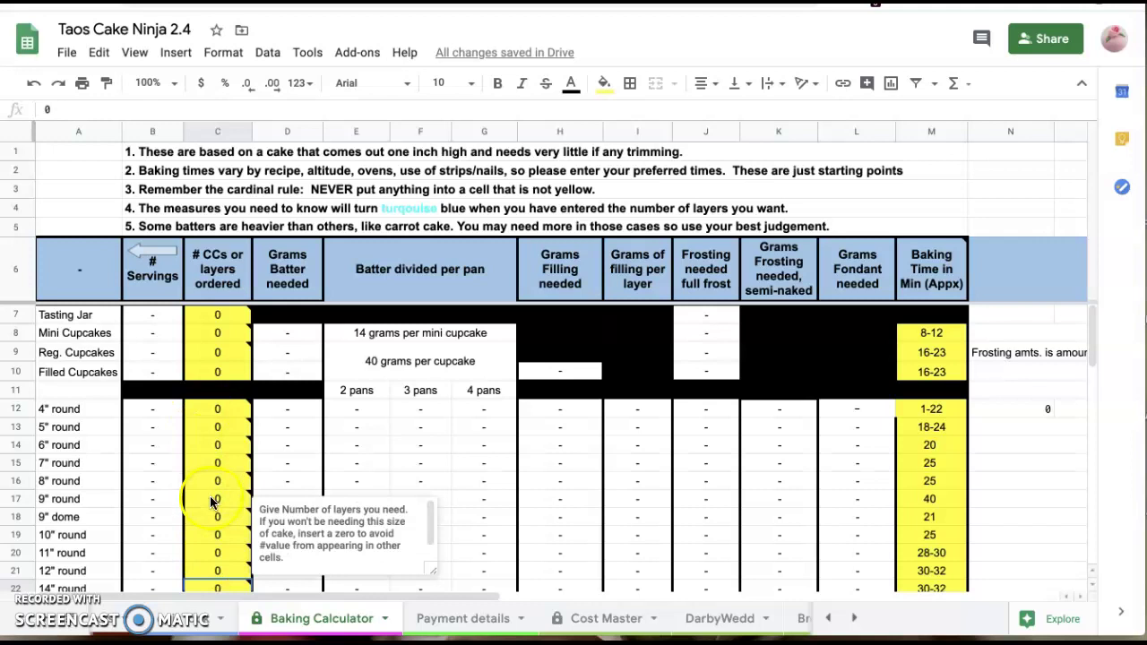